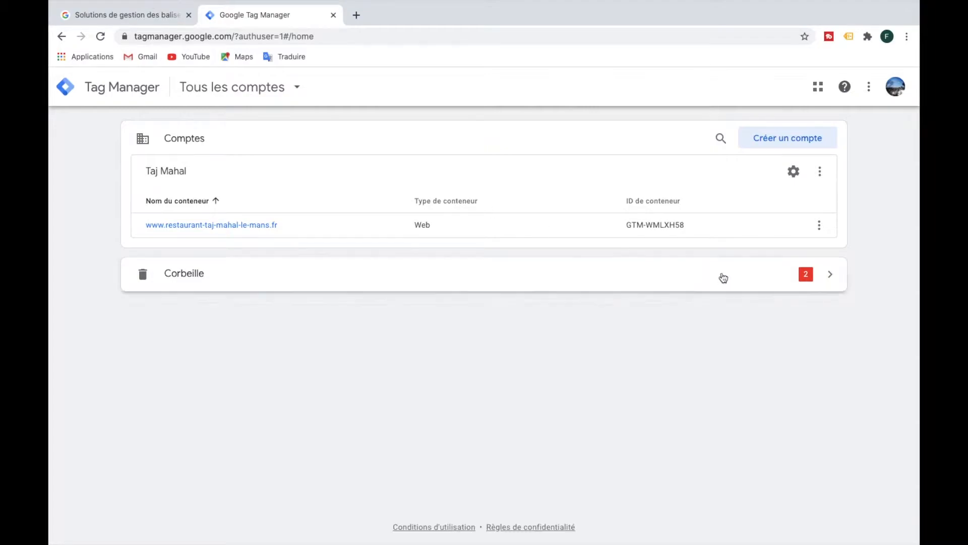
- Open the form for a new account and review its country, container name and target platform settings
{"action": "left_click", "coordinate": [761, 138]}
{"action": "left_click", "coordinate": [271, 260]}
{"action": "scroll", "coordinate": [271, 260], "scroll_direction": "down", "scroll_amount": 3}
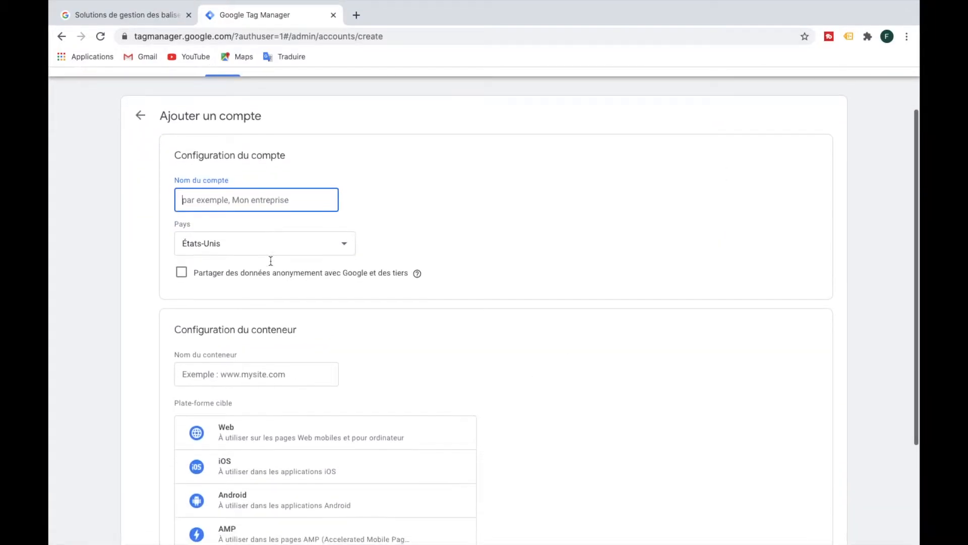
{"action": "left_click", "coordinate": [252, 161]}
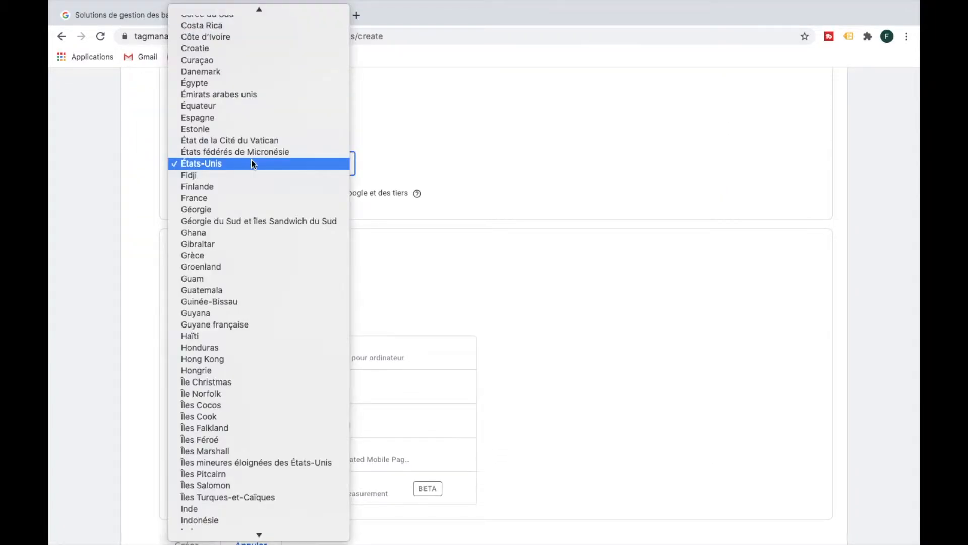
{"action": "left_click", "coordinate": [444, 192]}
{"action": "scroll", "coordinate": [413, 282], "scroll_direction": "down", "scroll_amount": 1}
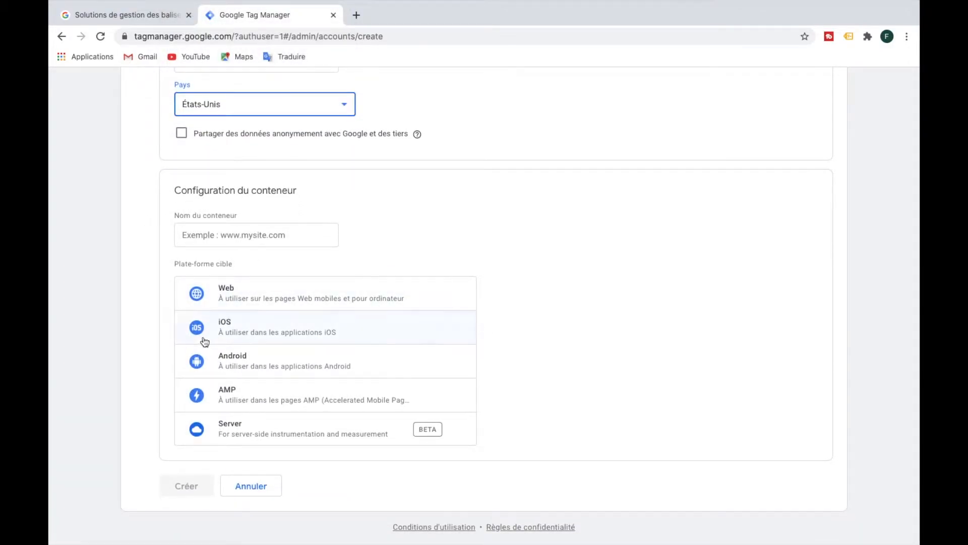
{"action": "left_click", "coordinate": [218, 238]}
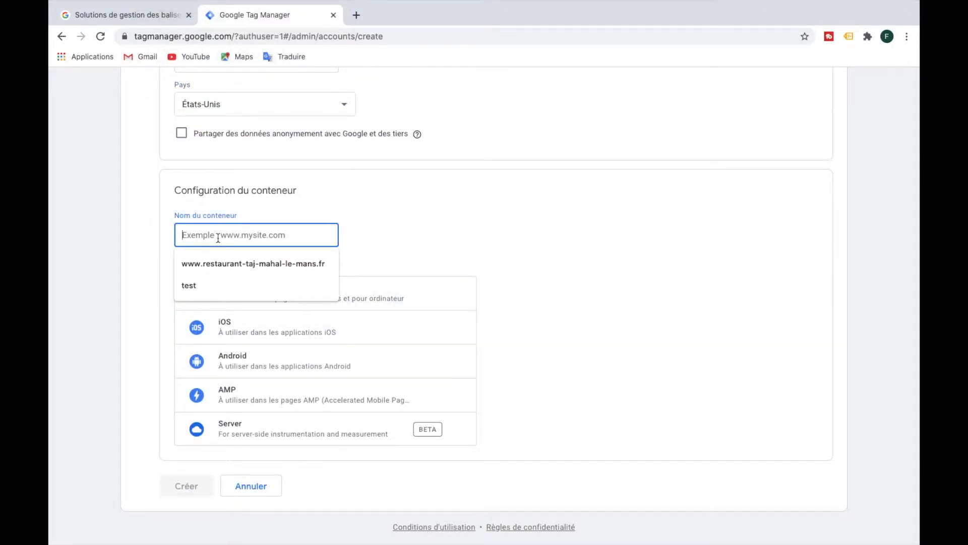
{"action": "left_click", "coordinate": [367, 236]}
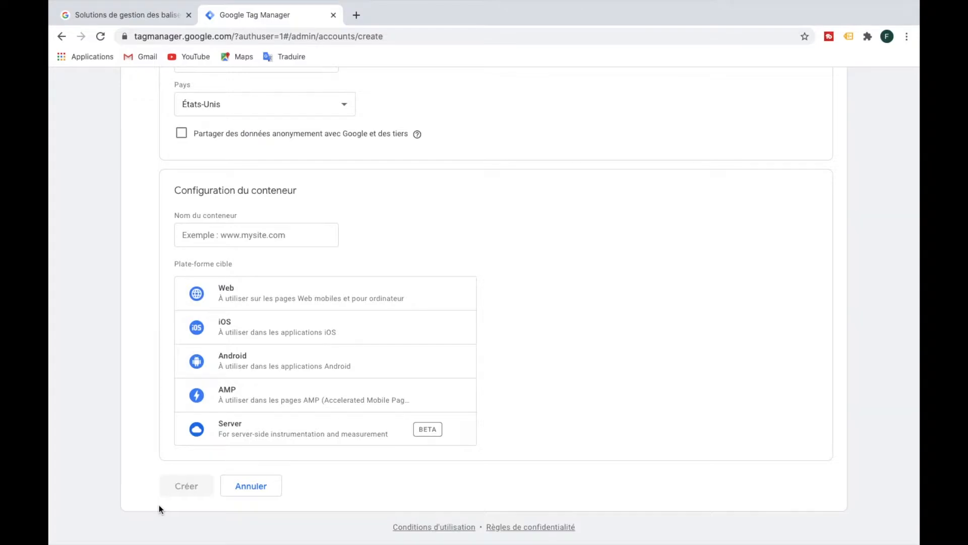
{"action": "scroll", "coordinate": [159, 504], "scroll_direction": "up", "scroll_amount": 5}
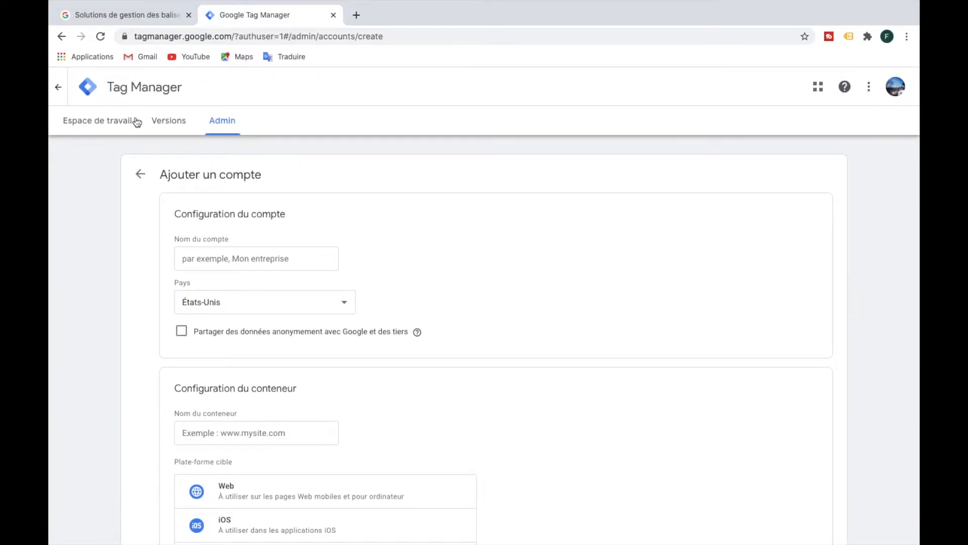
{"action": "left_click", "coordinate": [220, 126]}
{"action": "left_click", "coordinate": [598, 313]}
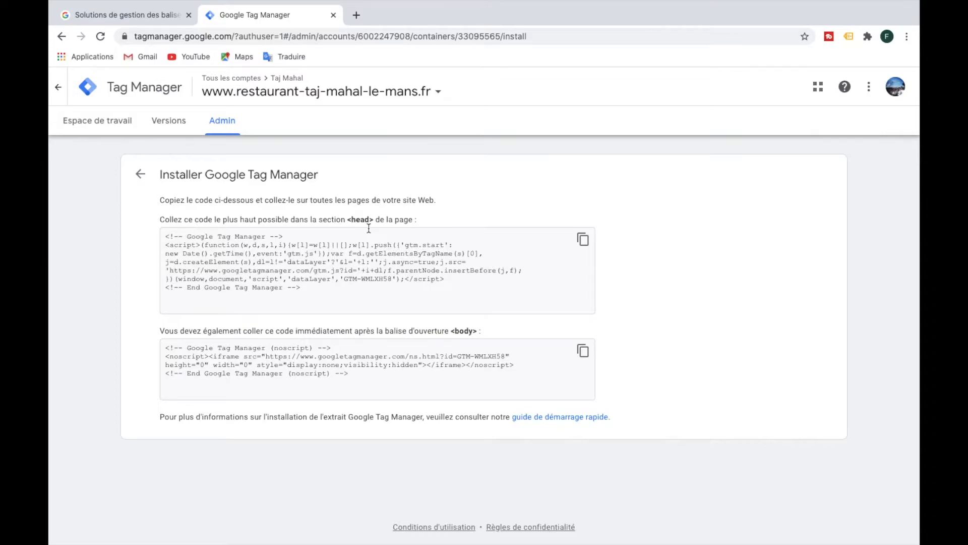
- Switch to the site's WordPress dashboard and open the OceanWP theme's header.php file in the theme editor
{"action": "key", "text": "ctrl+Right"}
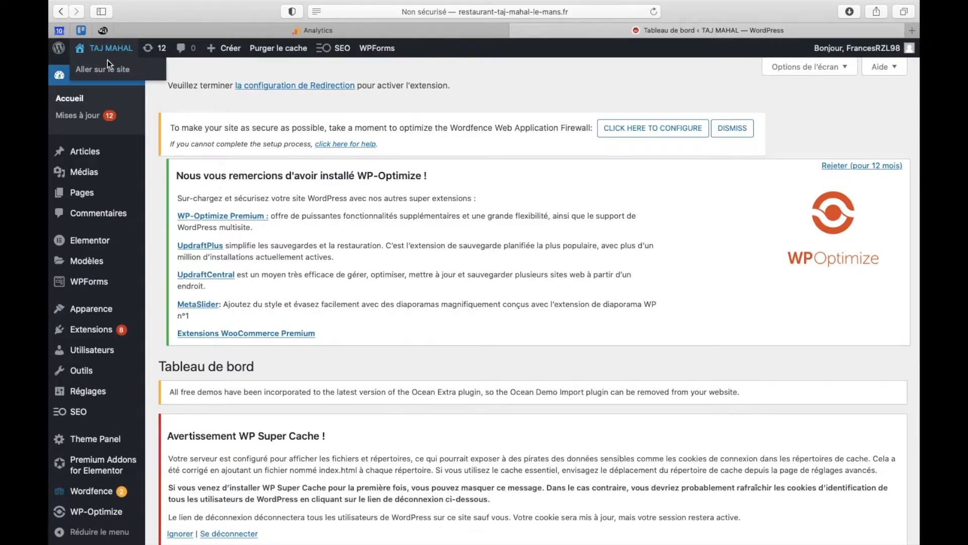
{"action": "mouse_move", "coordinate": [98, 318]}
{"action": "left_click", "coordinate": [196, 433]}
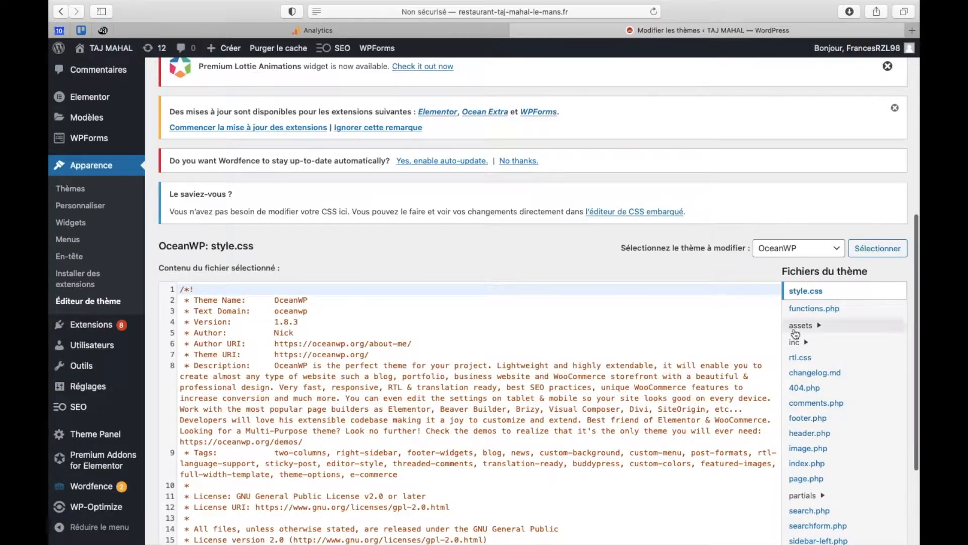
{"action": "scroll", "coordinate": [776, 338], "scroll_direction": "down", "scroll_amount": 5}
{"action": "left_click", "coordinate": [807, 373]}
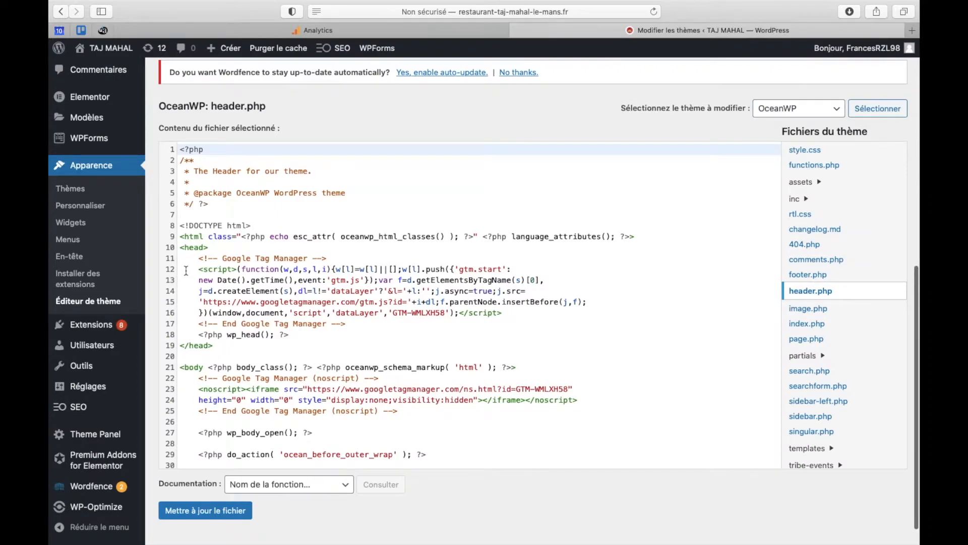
- Highlight the Google Tag Manager snippets in the head and body sections of header.php
{"action": "left_click_drag", "start_coordinate": [182, 259], "coordinate": [339, 335]}
{"action": "left_click", "coordinate": [339, 334]}
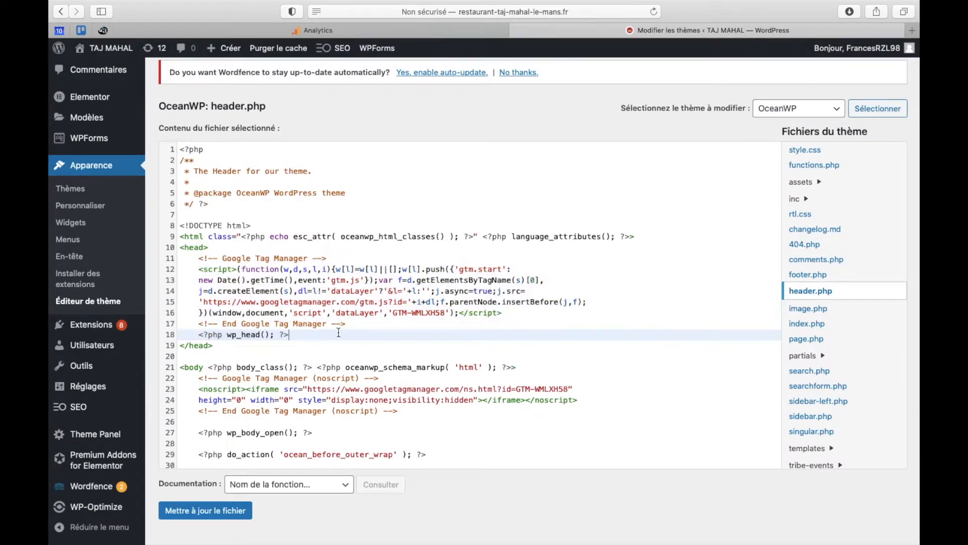
{"action": "left_click_drag", "start_coordinate": [184, 379], "coordinate": [335, 419]}
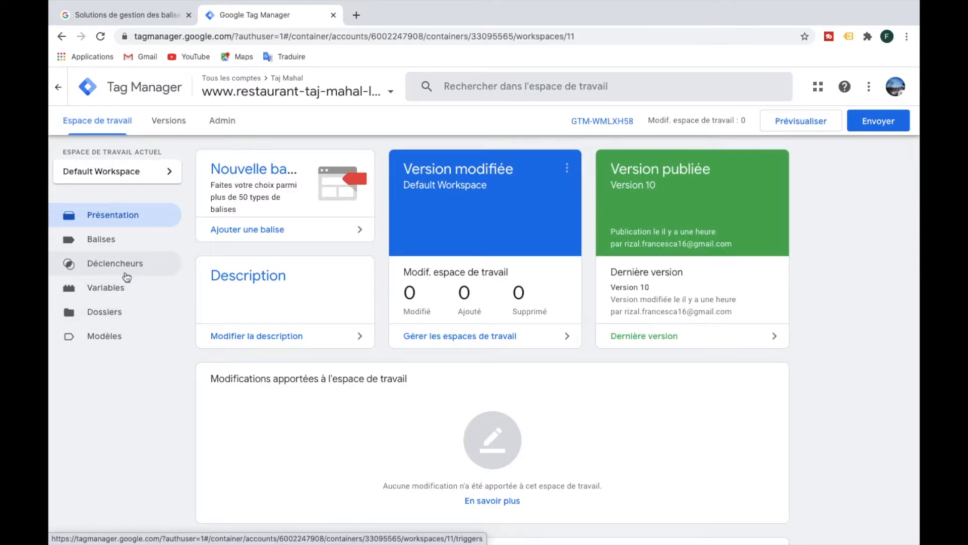
- Switch to the measurement plan in Excel and review the "Objectifs du site internet" and "Plan de marquage" sheets
{"action": "left_click", "coordinate": [130, 320]}
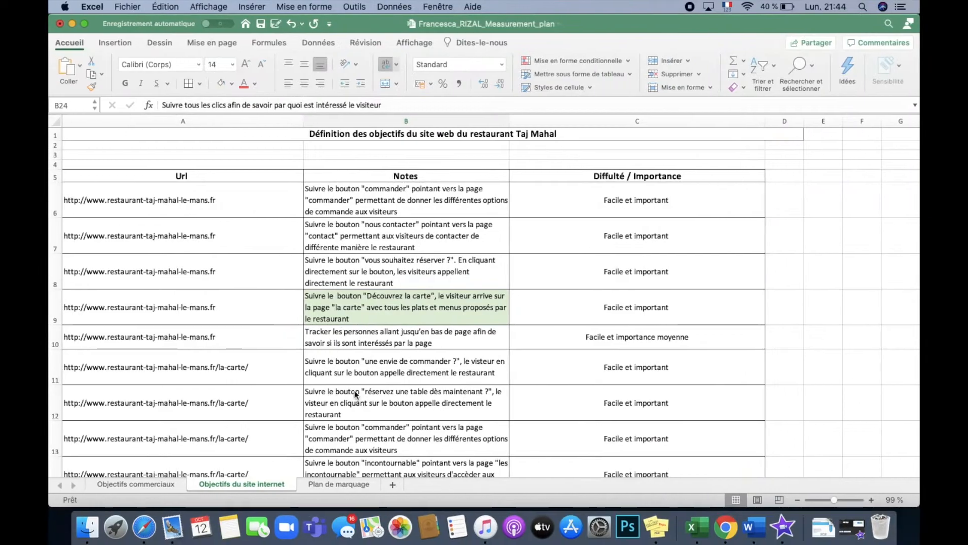
{"action": "scroll", "coordinate": [202, 396], "scroll_direction": "down", "scroll_amount": 5}
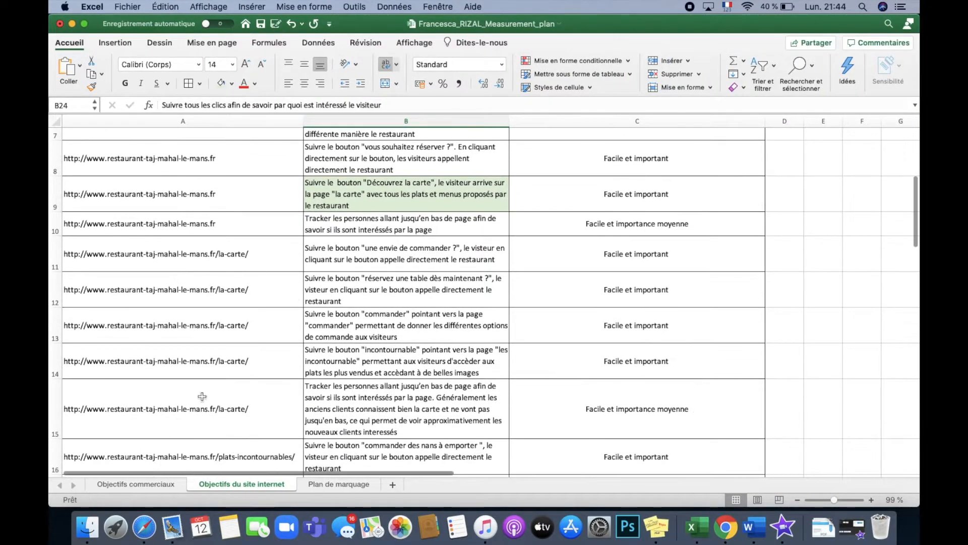
{"action": "scroll", "coordinate": [352, 297], "scroll_direction": "up", "scroll_amount": 3}
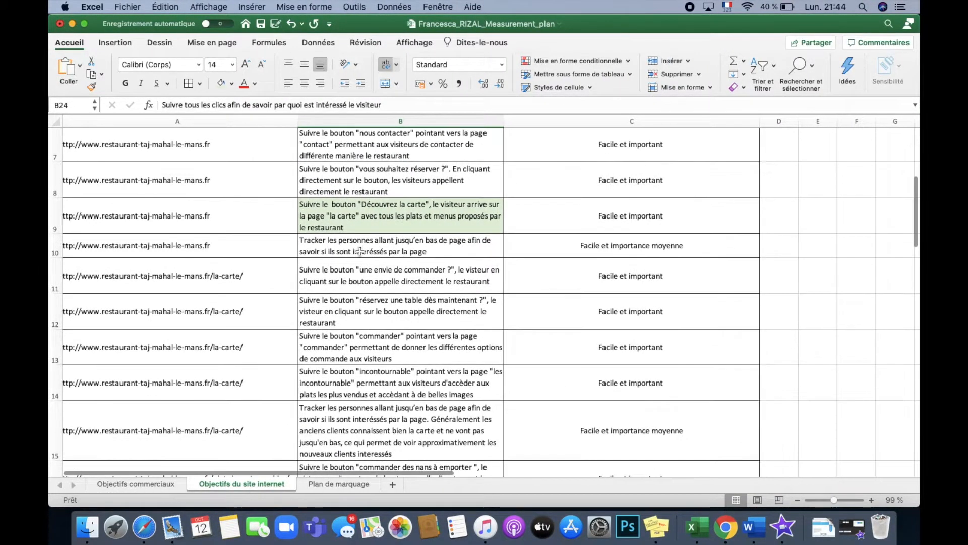
{"action": "scroll", "coordinate": [352, 296], "scroll_direction": "up", "scroll_amount": 3}
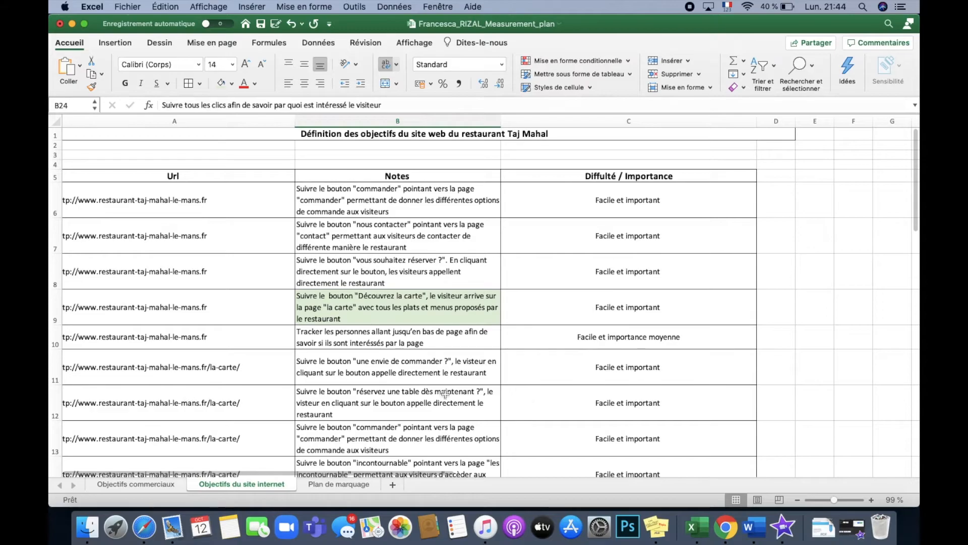
{"action": "left_click", "coordinate": [320, 485]}
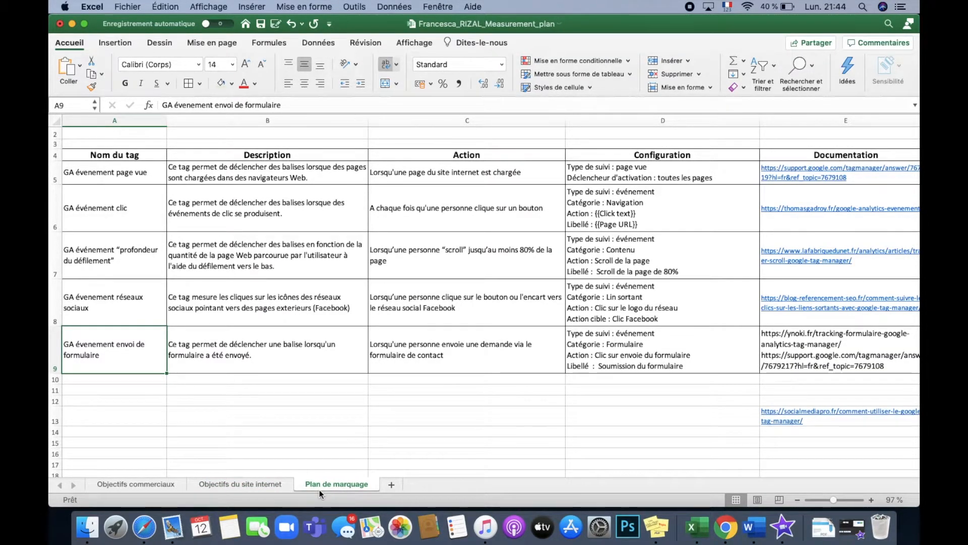
{"action": "left_click", "coordinate": [74, 23]}
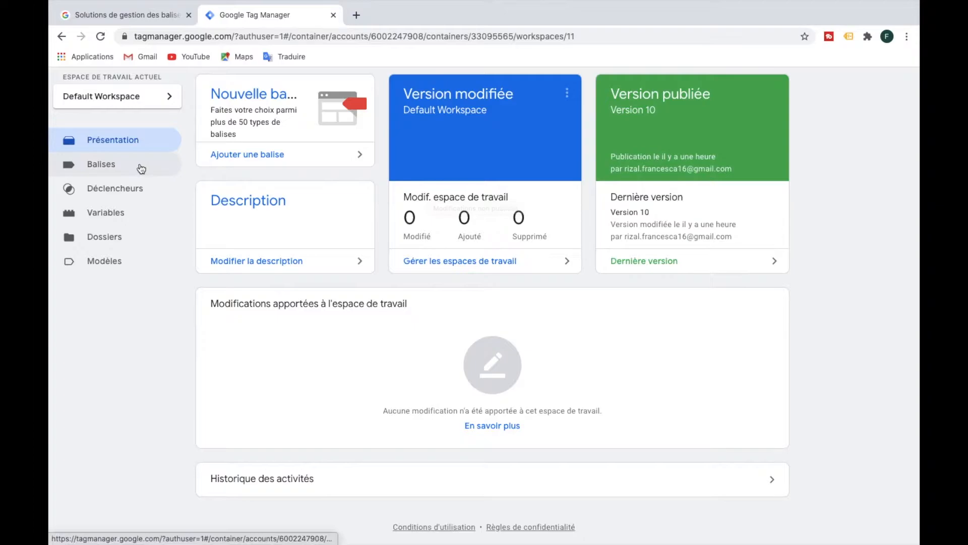
- Return to Tag Manager, open the "GA - Modèle de base" tag and examine the available tag types
{"action": "left_click", "coordinate": [101, 164]}
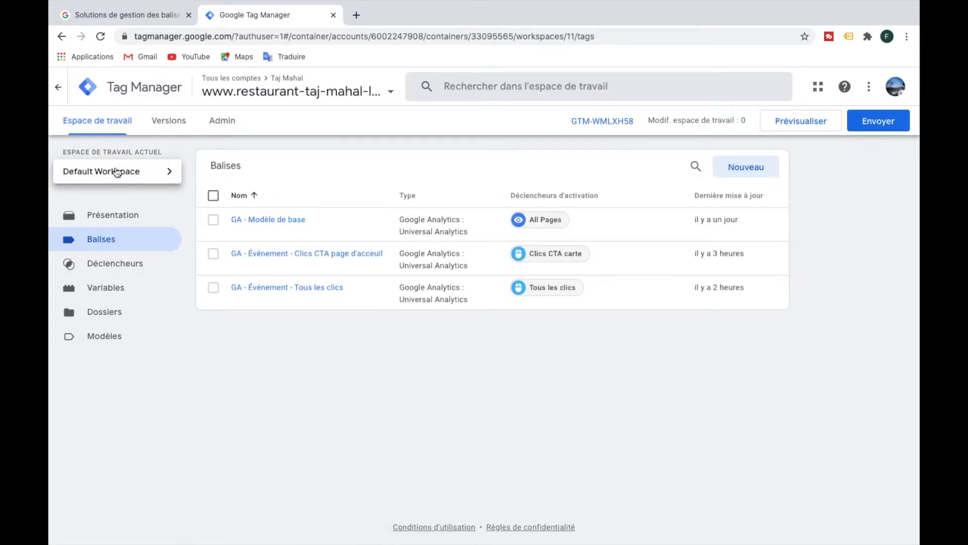
{"action": "left_click", "coordinate": [399, 239]}
{"action": "left_click", "coordinate": [211, 222]}
{"action": "left_click", "coordinate": [245, 223]}
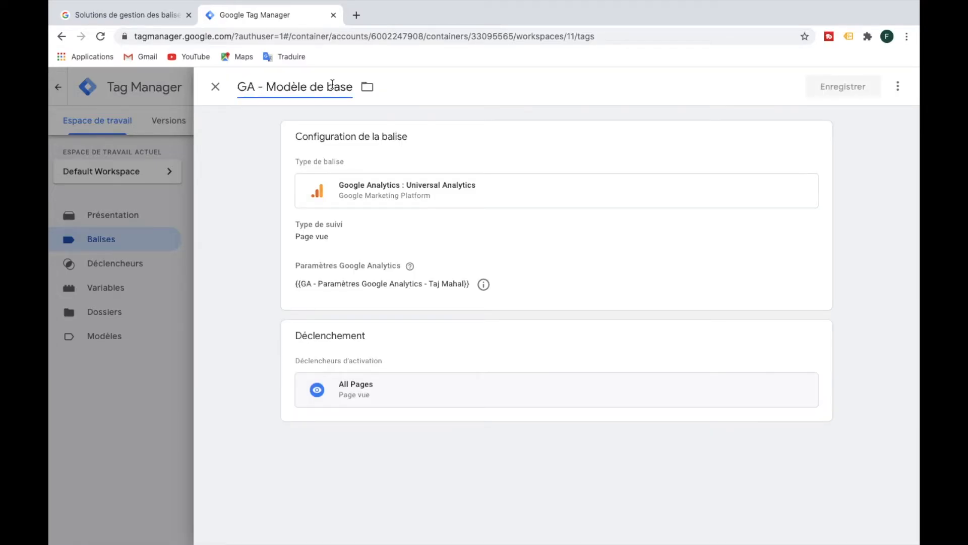
{"action": "left_click", "coordinate": [330, 196]}
{"action": "left_click", "coordinate": [329, 192]}
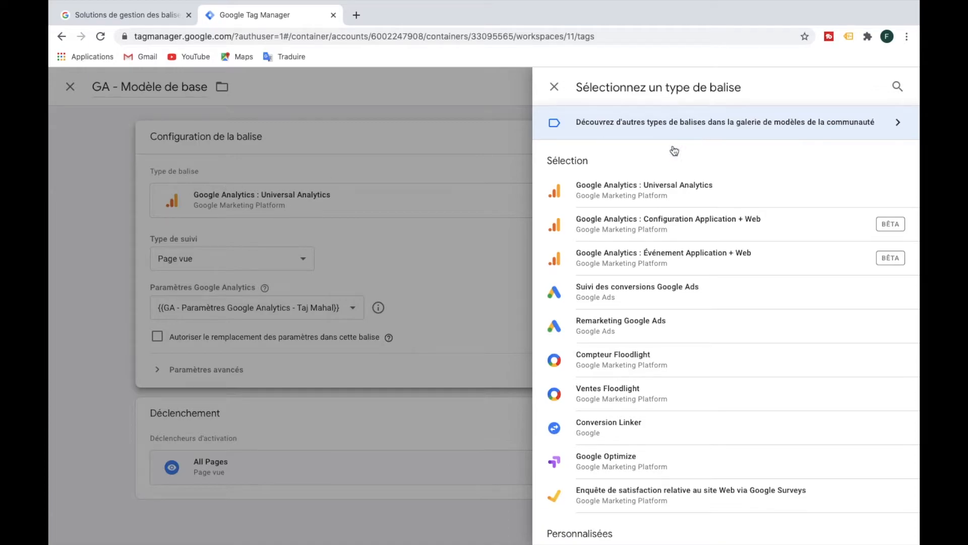
{"action": "left_click", "coordinate": [564, 196]}
- Examine the tag's tracking type and Google Analytics settings variable options, and close the tag without changes
{"action": "left_click", "coordinate": [318, 258]}
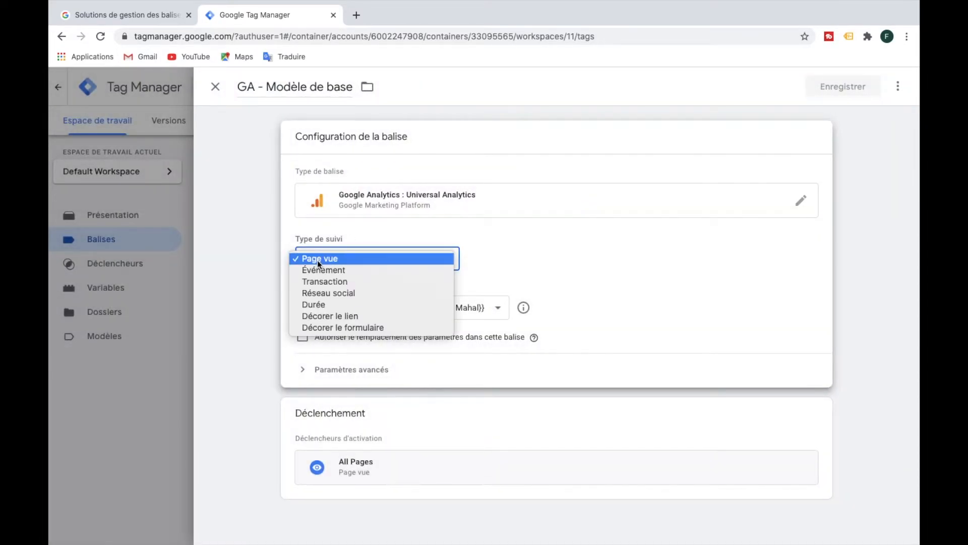
{"action": "left_click", "coordinate": [316, 259]}
{"action": "left_click", "coordinate": [326, 310]}
{"action": "left_click", "coordinate": [326, 311]}
{"action": "left_click", "coordinate": [327, 306]}
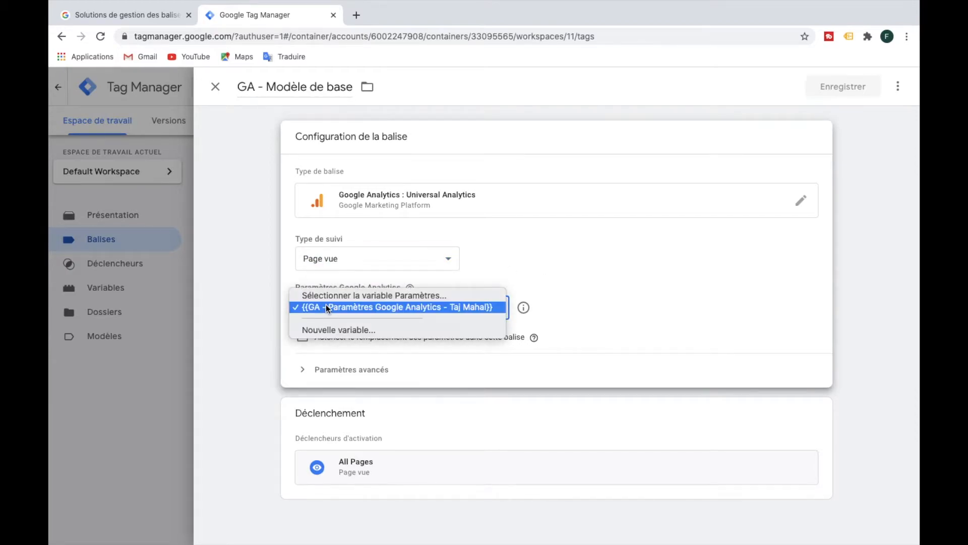
{"action": "left_click", "coordinate": [126, 314]}
{"action": "left_click", "coordinate": [126, 310]}
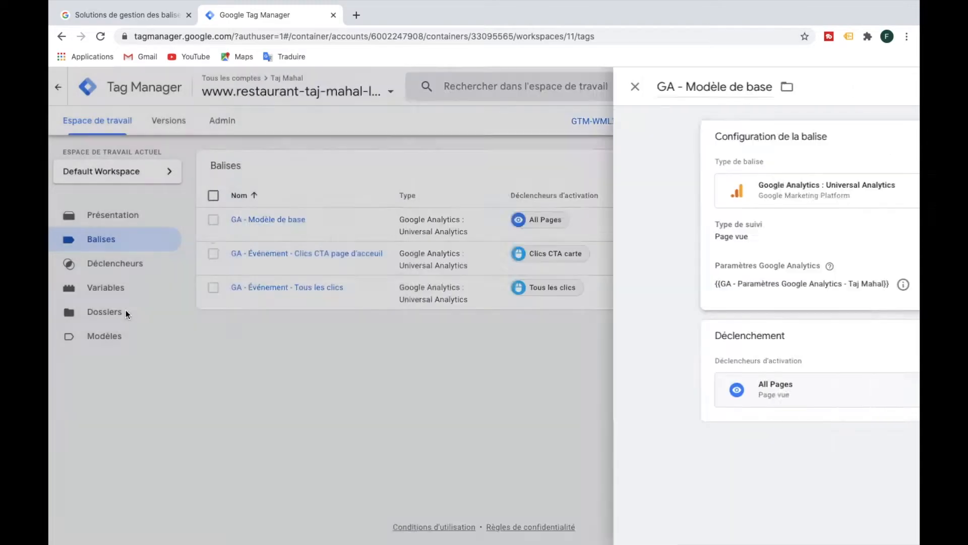
- Browse the container's variables and inspect the user-defined variable "GA - Paramètres Google Analytics - Taj Mahal"
{"action": "left_click", "coordinate": [120, 290]}
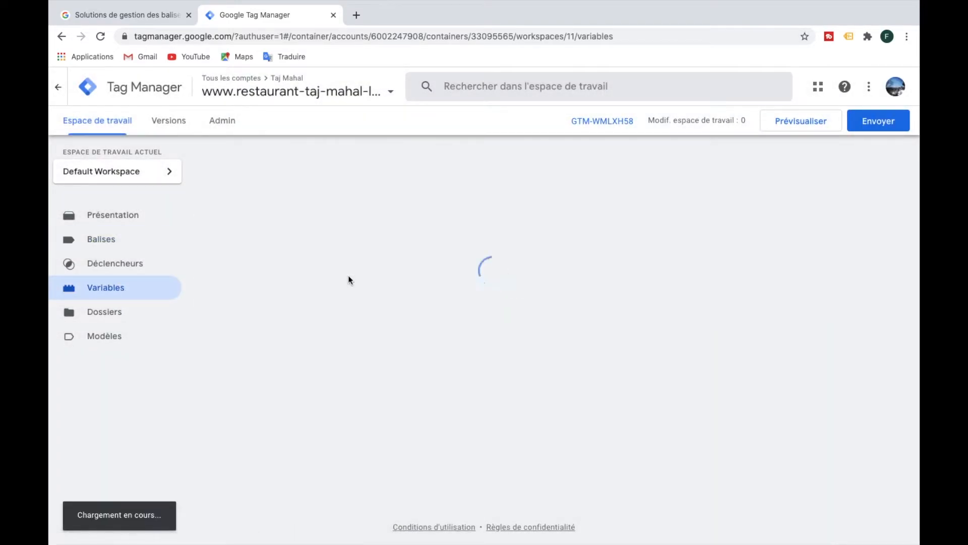
{"action": "scroll", "coordinate": [347, 277], "scroll_direction": "down", "scroll_amount": 10}
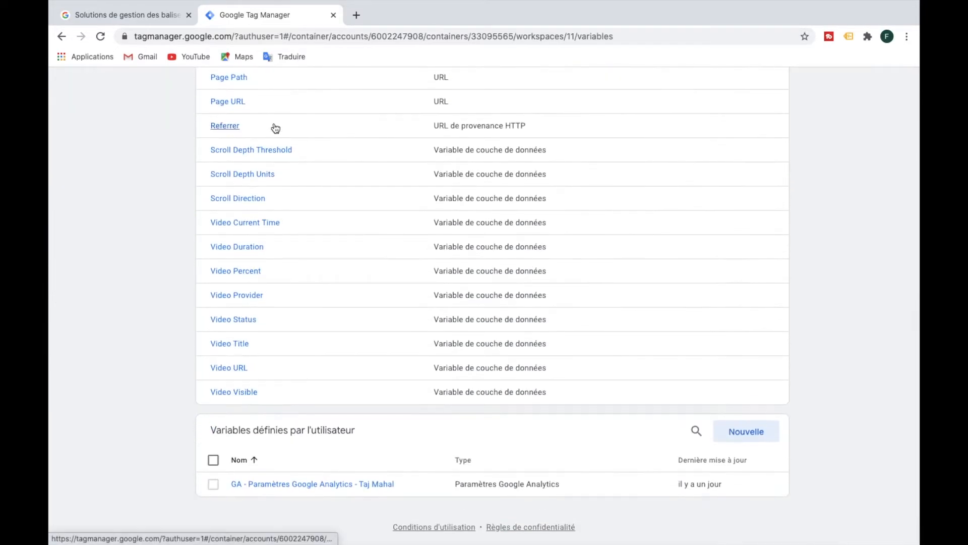
{"action": "left_click", "coordinate": [273, 126]}
{"action": "left_click", "coordinate": [129, 155]}
{"action": "scroll", "coordinate": [190, 158], "scroll_direction": "up", "scroll_amount": 10}
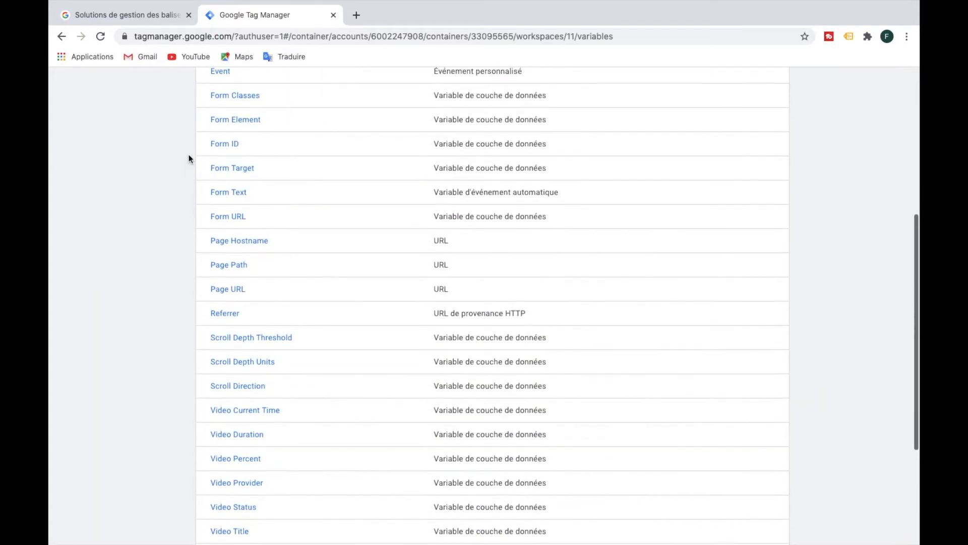
{"action": "scroll", "coordinate": [190, 158], "scroll_direction": "down", "scroll_amount": 10}
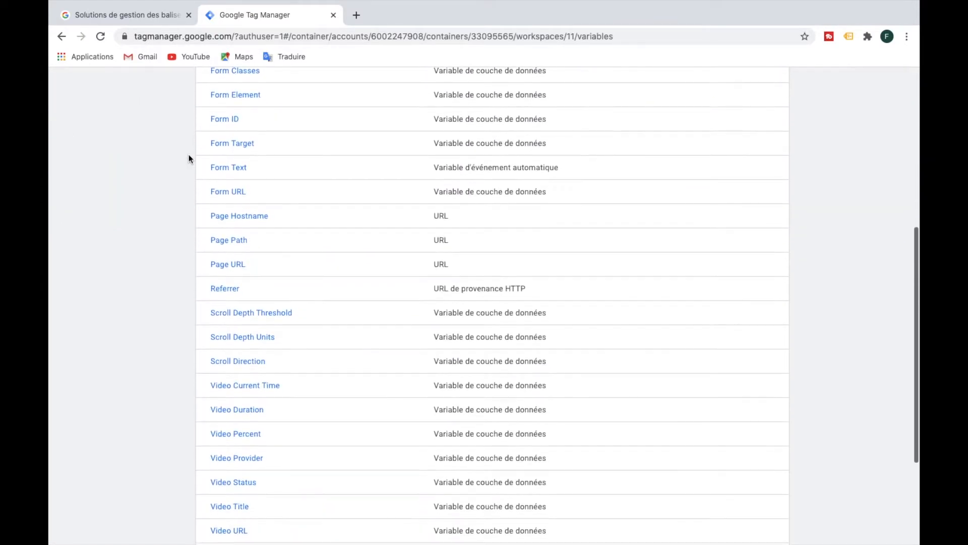
{"action": "left_click", "coordinate": [323, 481]}
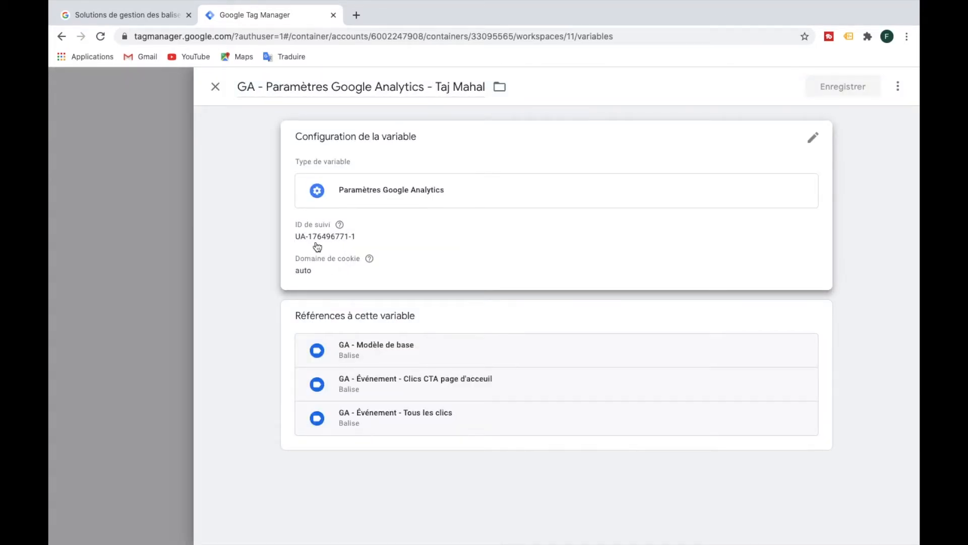
{"action": "left_click", "coordinate": [215, 90]}
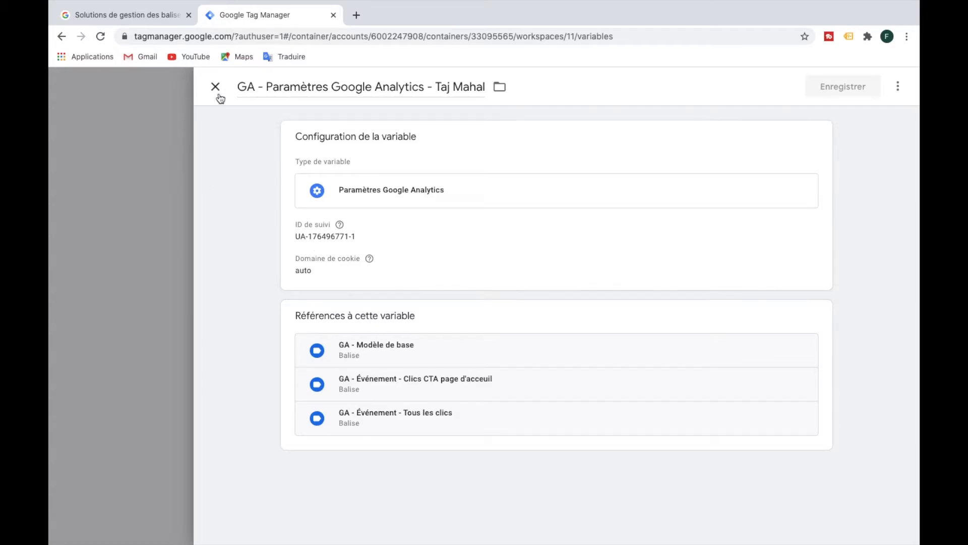
- Reopen the "GA - Modèle de base" tag and view the triggers that can be added to it
{"action": "left_click", "coordinate": [97, 247]}
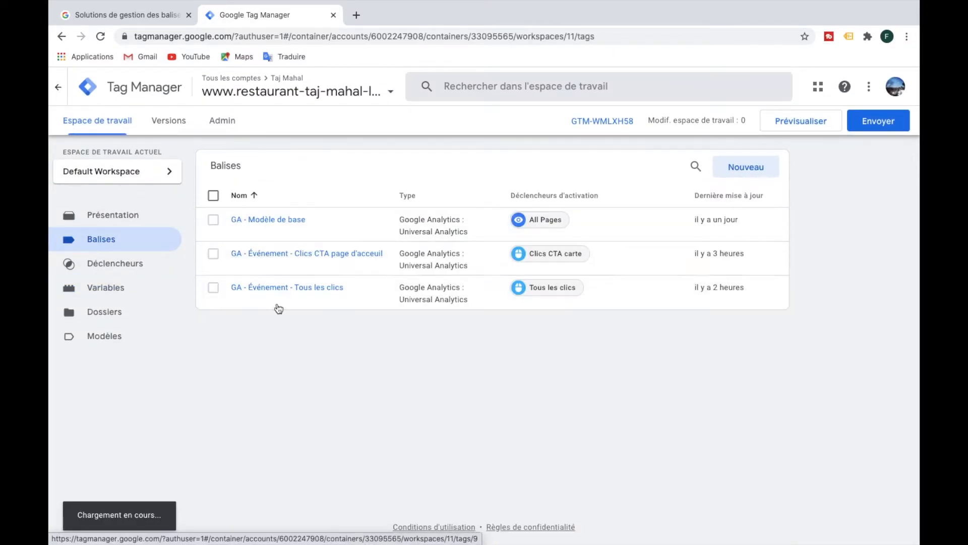
{"action": "left_click", "coordinate": [271, 223]}
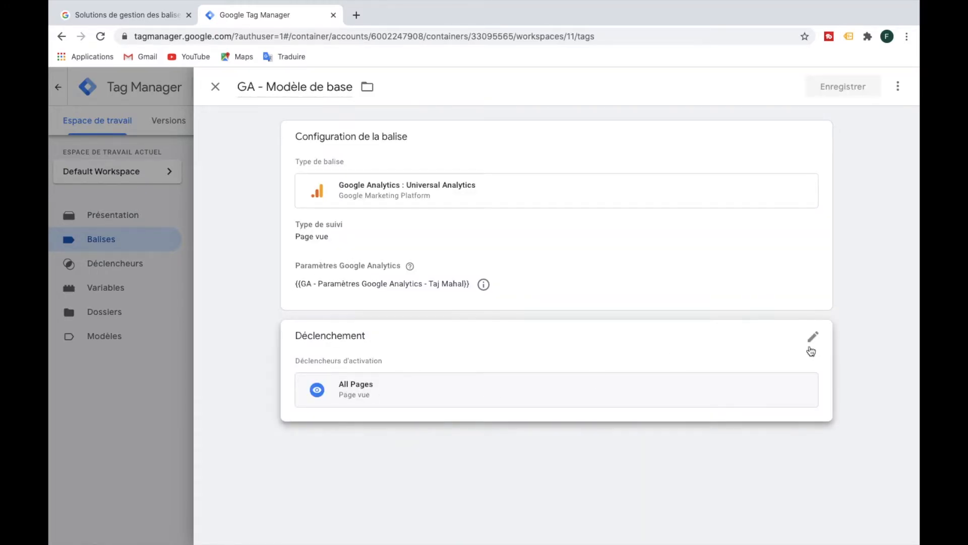
{"action": "left_click", "coordinate": [811, 342]}
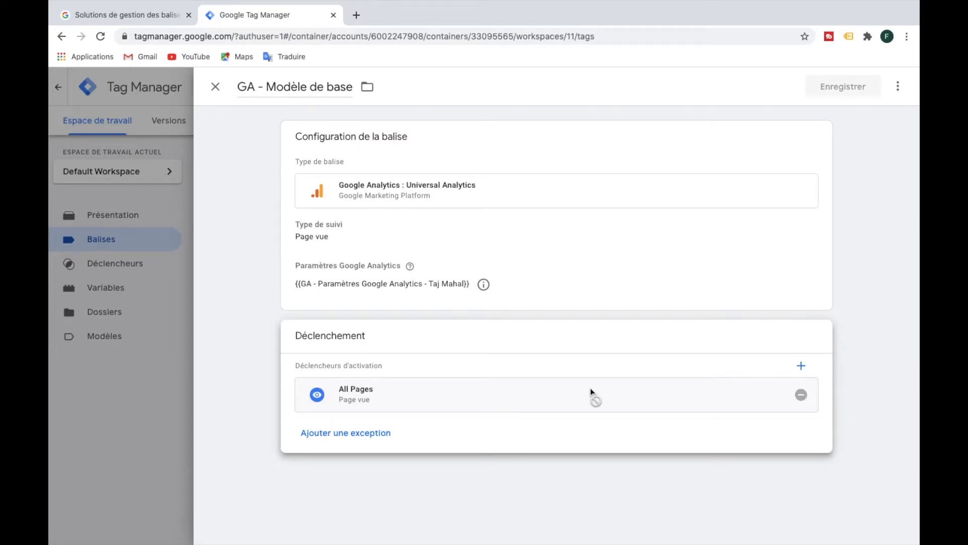
{"action": "left_click", "coordinate": [801, 365]}
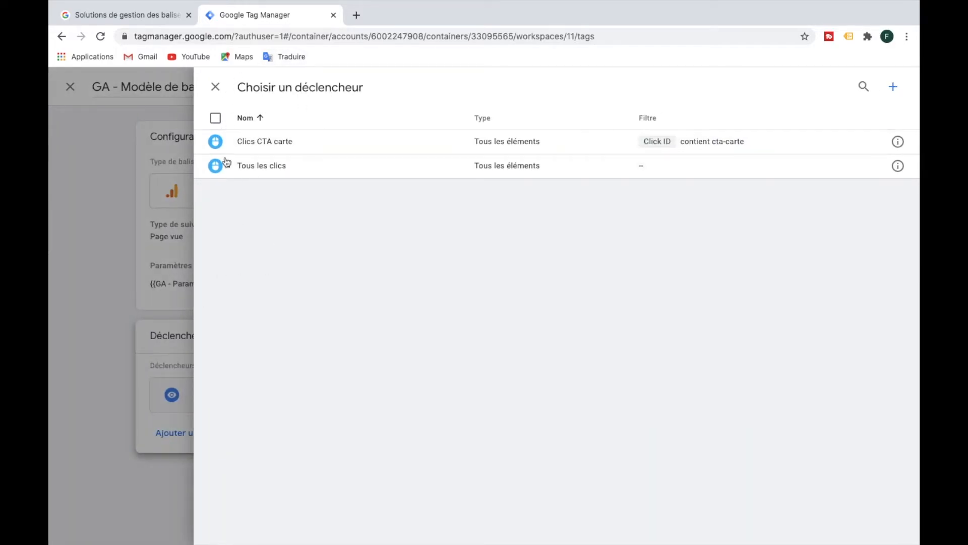
{"action": "left_click", "coordinate": [155, 341]}
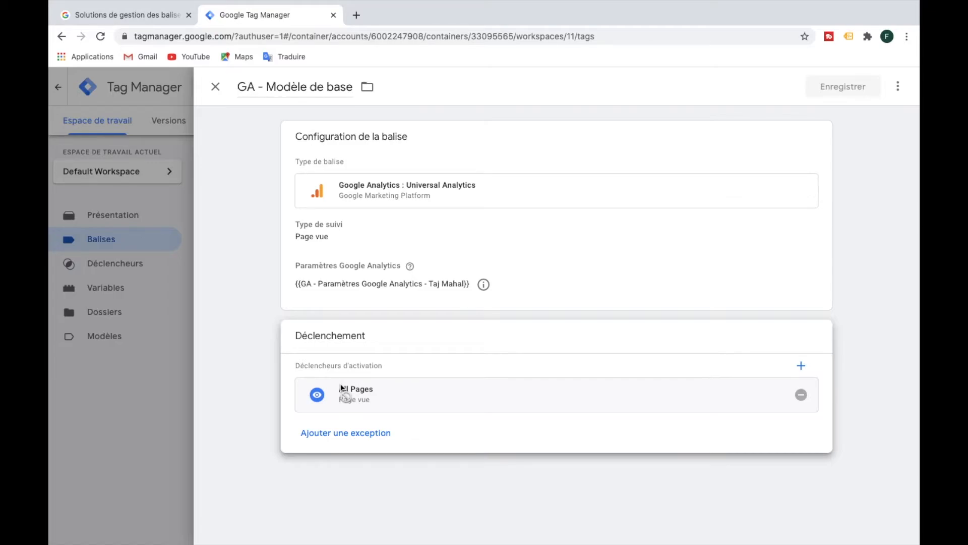
- Close the base tag and create a new tag named "GA - Événement - Formulaire"
{"action": "left_click", "coordinate": [215, 88]}
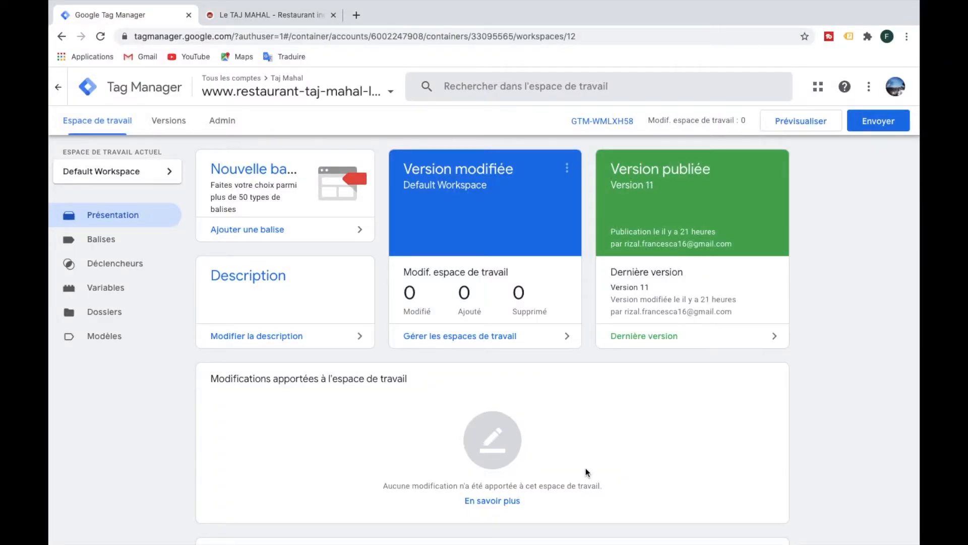
{"action": "left_click", "coordinate": [123, 240]}
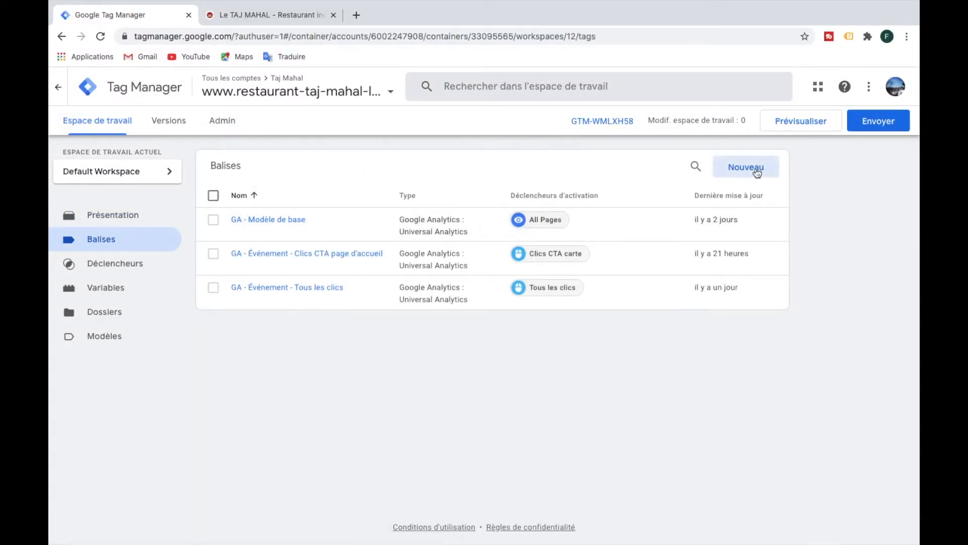
{"action": "left_click", "coordinate": [757, 173]}
{"action": "left_click", "coordinate": [267, 86]}
{"action": "key", "text": "BackSpace"}
{"action": "type", "text": "GA - "}
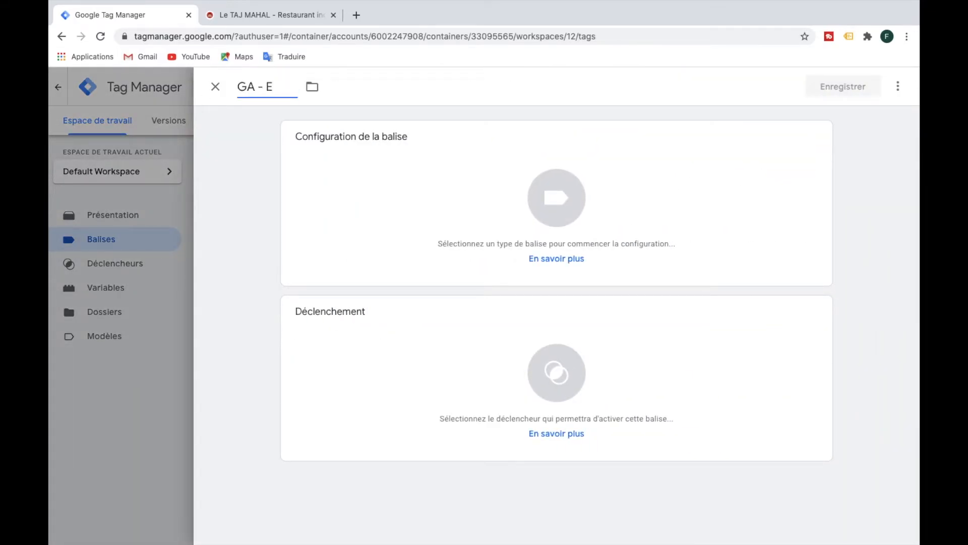
{"action": "type", "text": "Événement - Formulaire"}
- Set the new tag's type to Google Analytics : Universal Analytics with the tracking type Événement
{"action": "left_click", "coordinate": [408, 193]}
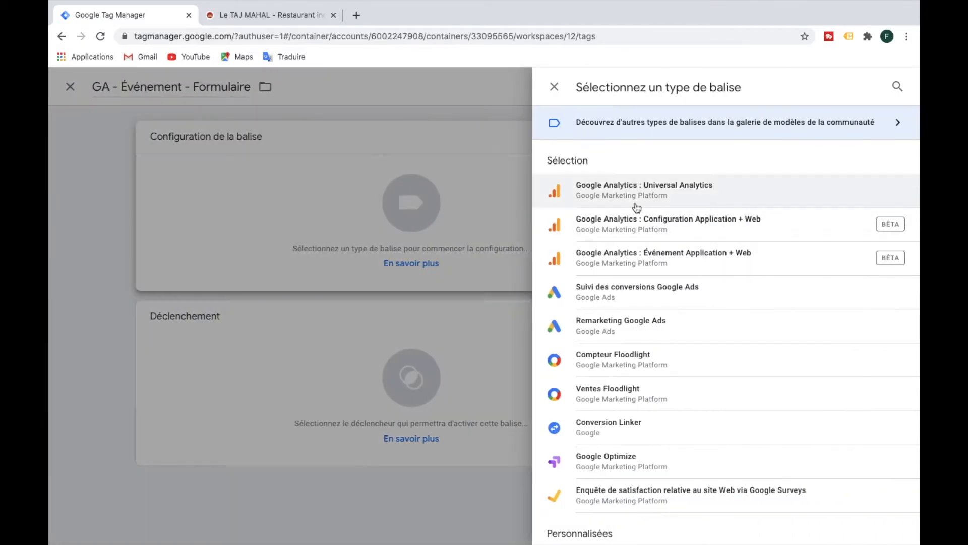
{"action": "left_click", "coordinate": [636, 199]}
{"action": "left_click", "coordinate": [353, 259]}
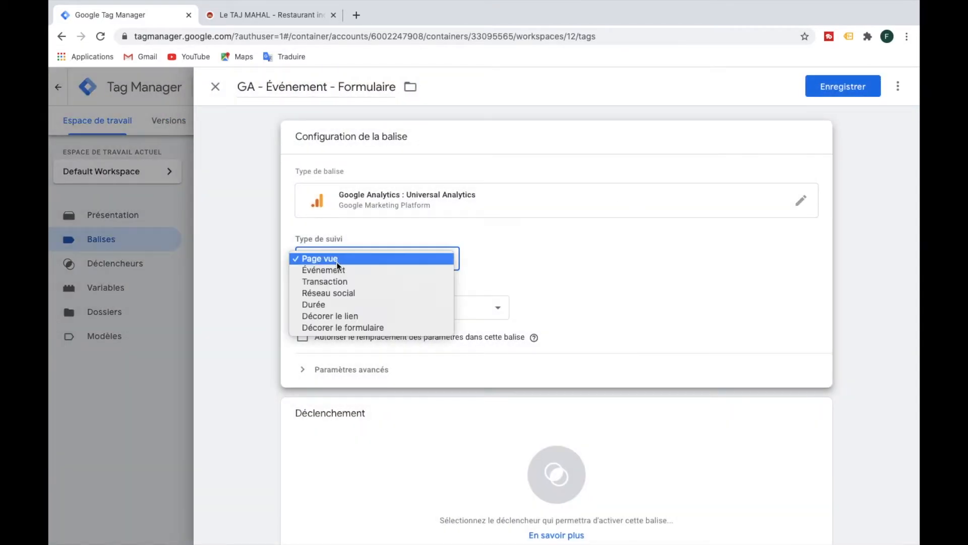
{"action": "left_click", "coordinate": [325, 270]}
- Set the event parameters to category "Formulaire", action "Envoi formulaire" and label "Soumission contact"
{"action": "left_click", "coordinate": [342, 270]}
{"action": "type", "text": "Formulaire"}
{"action": "left_click", "coordinate": [345, 325]}
{"action": "scroll", "coordinate": [346, 325], "scroll_direction": "down", "scroll_amount": 2}
{"action": "type", "text": "Envoie"}
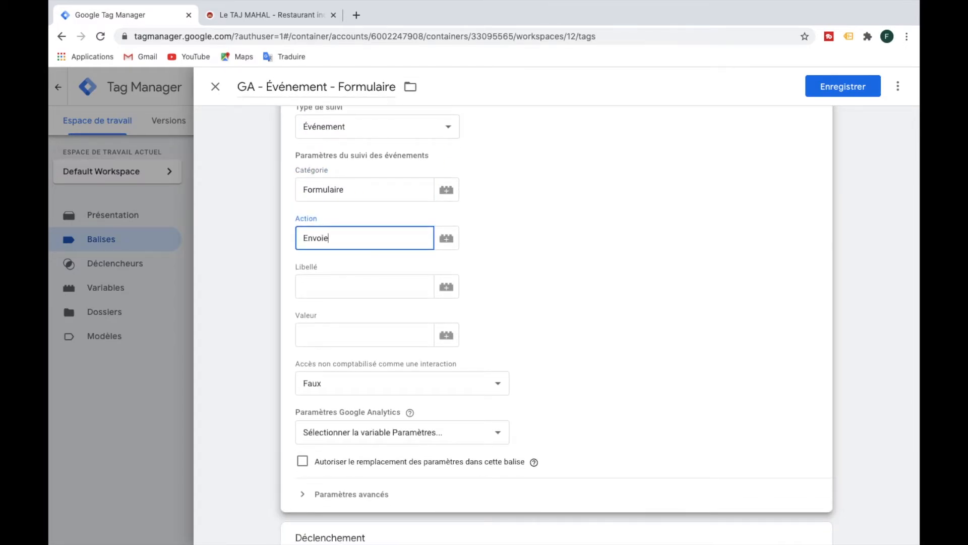
{"action": "type", "text": "ormulaire"}
{"action": "left_click", "coordinate": [361, 286]}
{"action": "type", "text": "Soumission contact"}
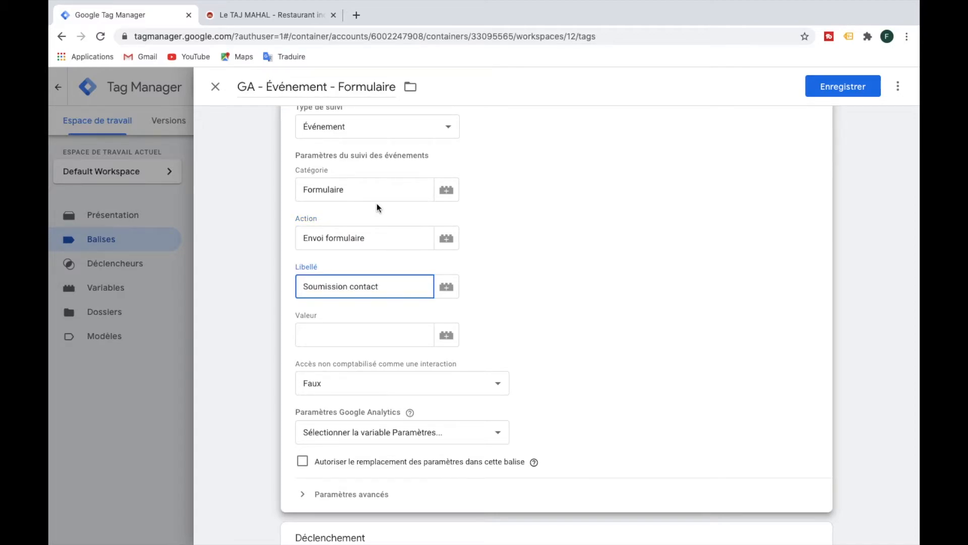
- Assign the variable {{GA - Paramètres Google Analytics - Taj Mahal}} as the tag's Google Analytics settings
{"action": "scroll", "coordinate": [377, 203], "scroll_direction": "down", "scroll_amount": 1}
{"action": "left_click", "coordinate": [592, 247]}
{"action": "scroll", "coordinate": [592, 247], "scroll_direction": "up", "scroll_amount": 1}
{"action": "scroll", "coordinate": [592, 247], "scroll_direction": "down", "scroll_amount": 2}
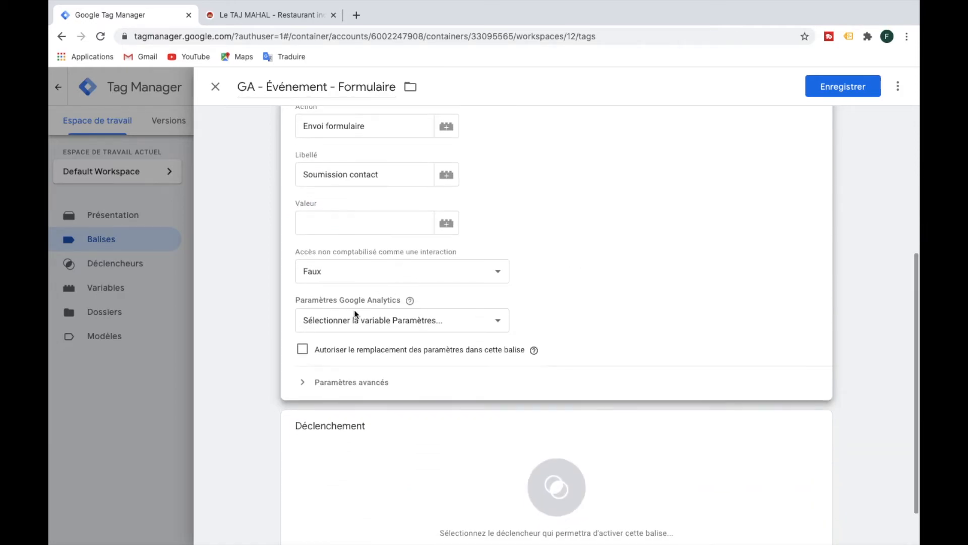
{"action": "left_click", "coordinate": [347, 323]}
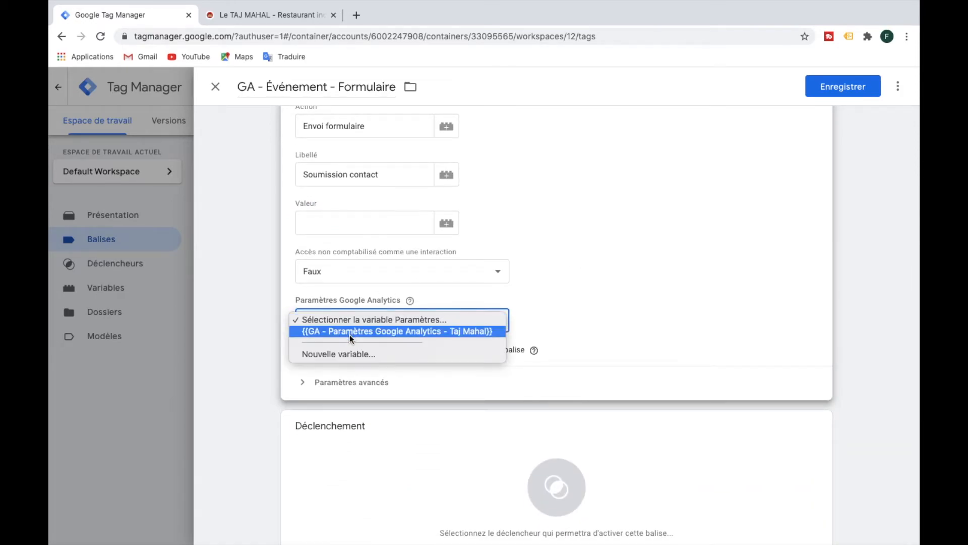
{"action": "left_click", "coordinate": [350, 334]}
{"action": "scroll", "coordinate": [349, 334], "scroll_direction": "down", "scroll_amount": 1}
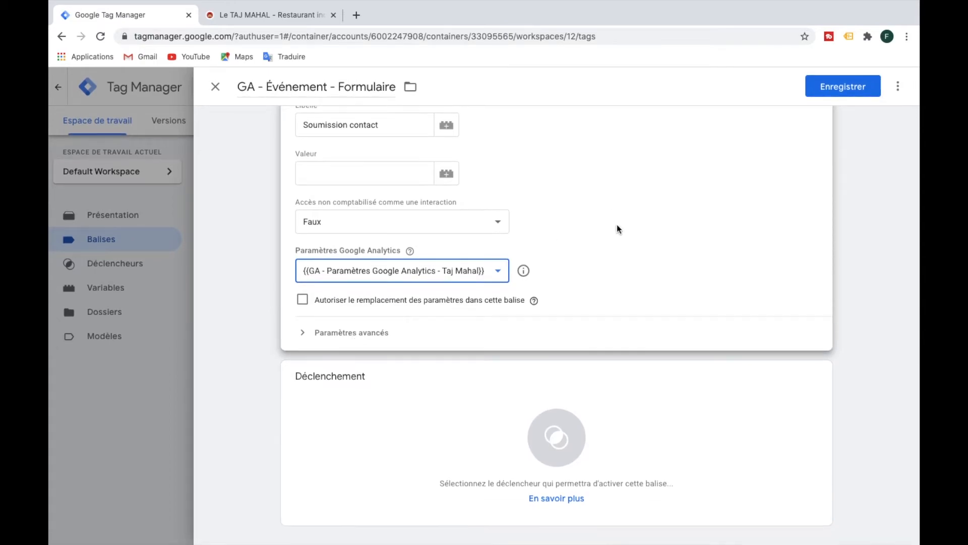
- Create a new trigger for the tag, named "Envoi formulaire contact", of type Envoi de formulaire
{"action": "left_click", "coordinate": [440, 442]}
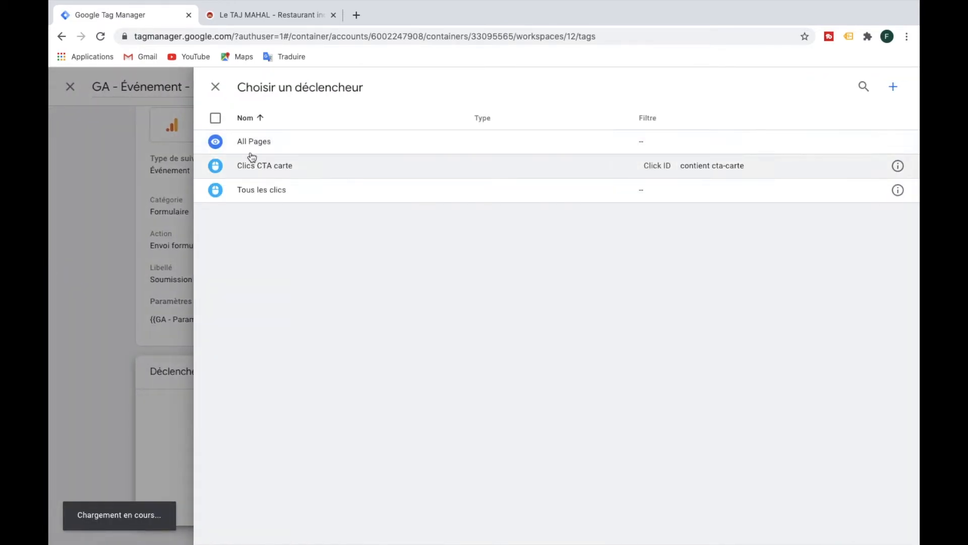
{"action": "left_click", "coordinate": [891, 88]}
{"action": "left_click", "coordinate": [298, 87]}
{"action": "type", "text": "Envoi formula"}
{"action": "key", "text": "BackSpace"}
{"action": "type", "text": "laire contact"}
{"action": "left_click", "coordinate": [447, 189]}
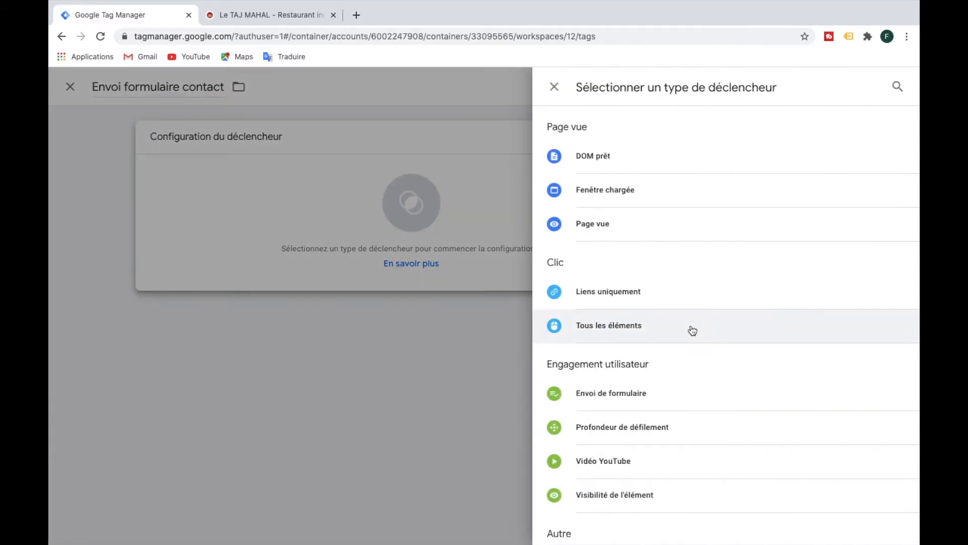
{"action": "left_click", "coordinate": [606, 395]}
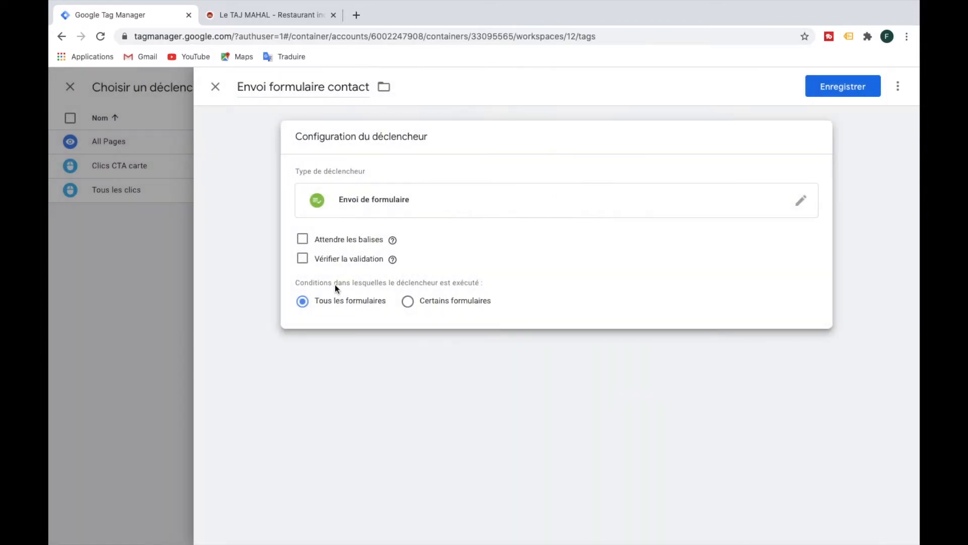
- Limit the trigger to certain forms and choose Form ID as the condition's variable
{"action": "left_click", "coordinate": [405, 303]}
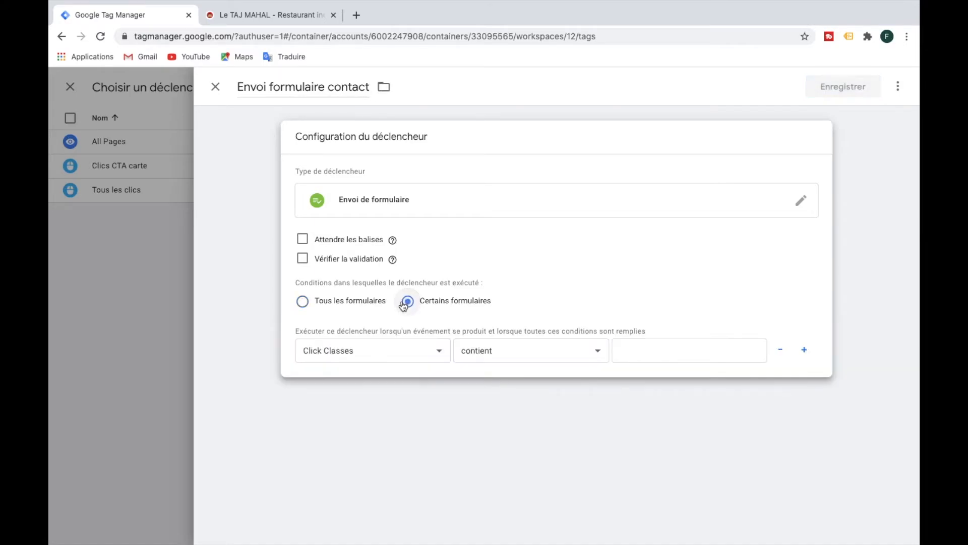
{"action": "left_click", "coordinate": [413, 355]}
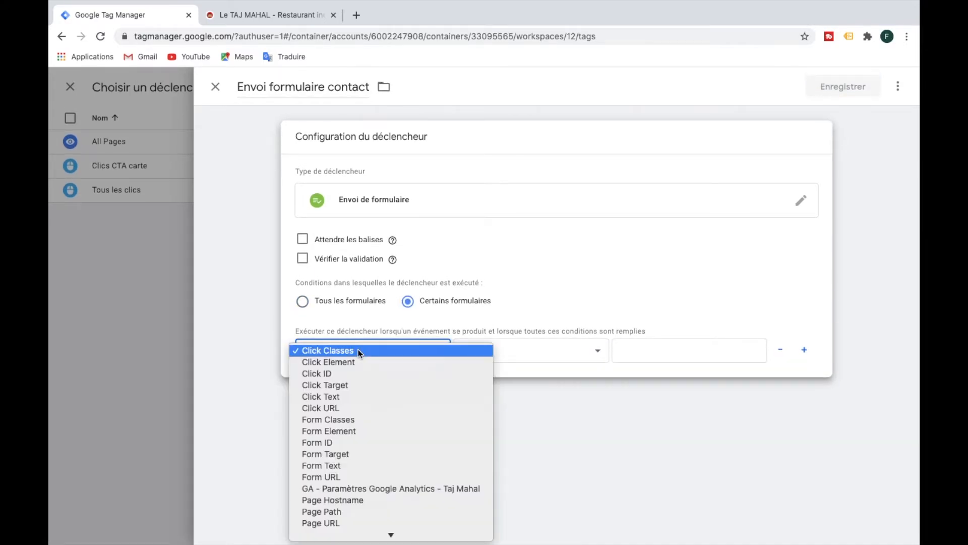
{"action": "left_click", "coordinate": [353, 443]}
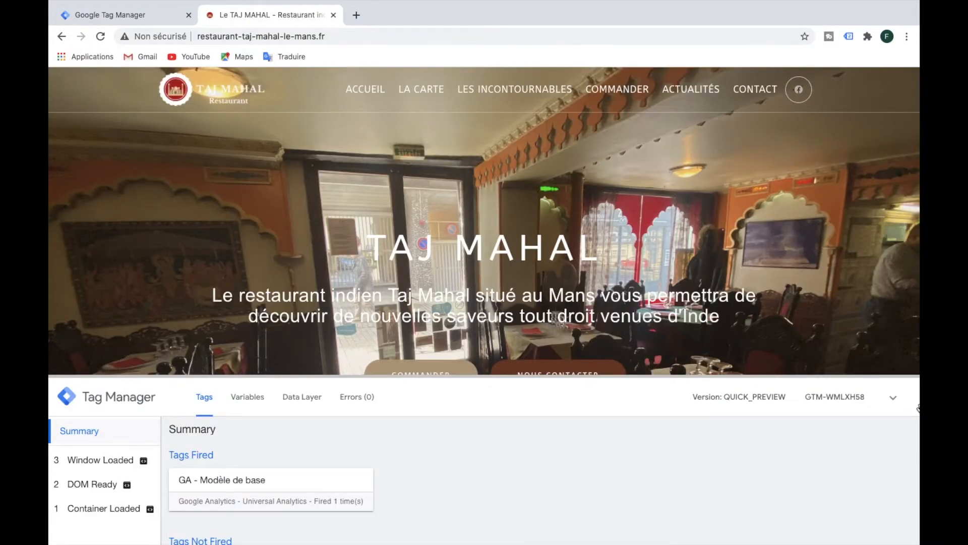
- On the restaurant website, open the contact page, inspect the contact form's code and select the form element's ID to copy it
{"action": "left_click", "coordinate": [893, 397]}
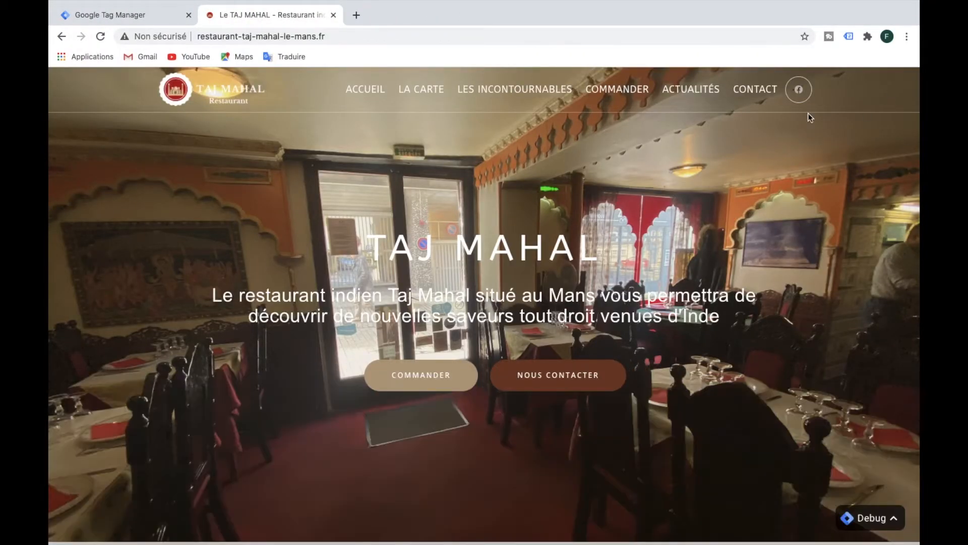
{"action": "left_click", "coordinate": [754, 89]}
{"action": "scroll", "coordinate": [569, 328], "scroll_direction": "down", "scroll_amount": 9}
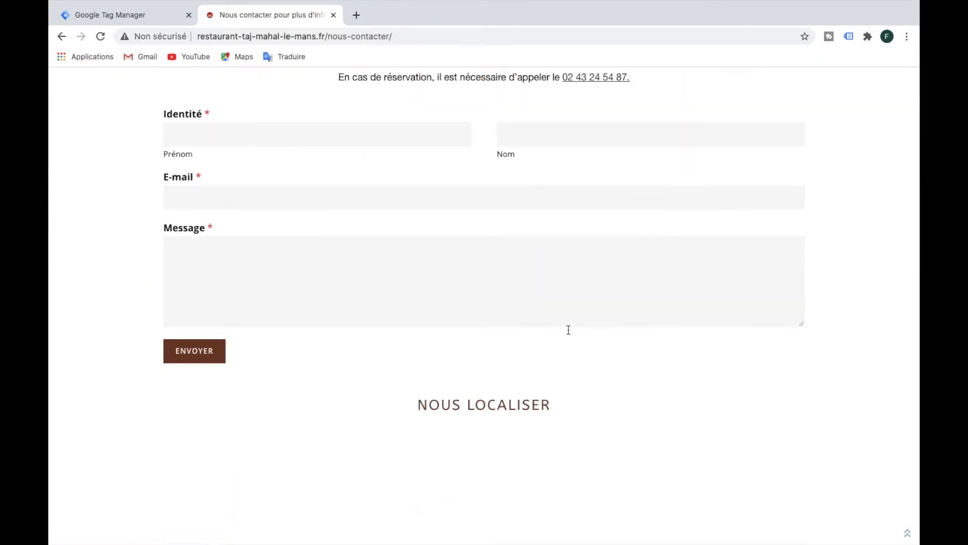
{"action": "right_click", "coordinate": [201, 259]}
{"action": "left_click", "coordinate": [245, 373]}
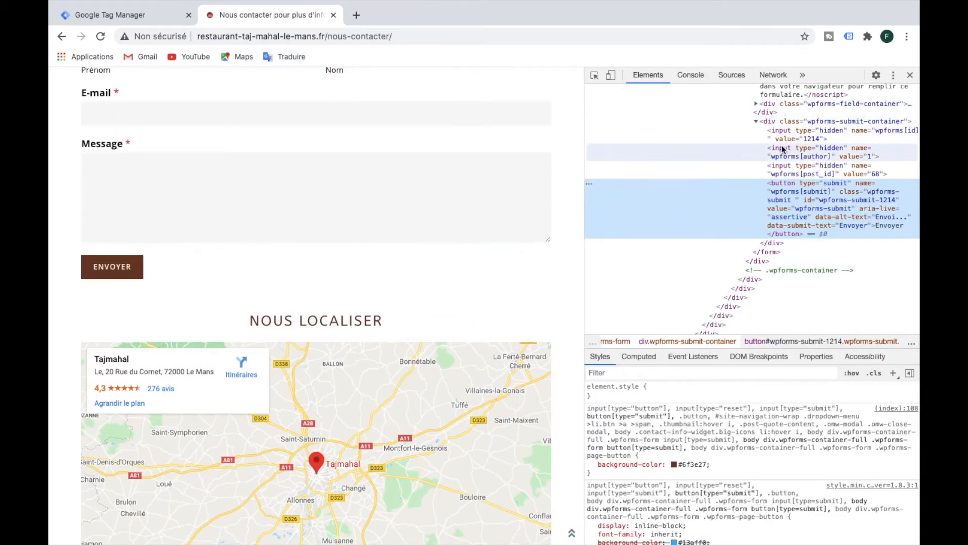
{"action": "scroll", "coordinate": [782, 111], "scroll_direction": "up", "scroll_amount": 4}
{"action": "left_click", "coordinate": [805, 117]}
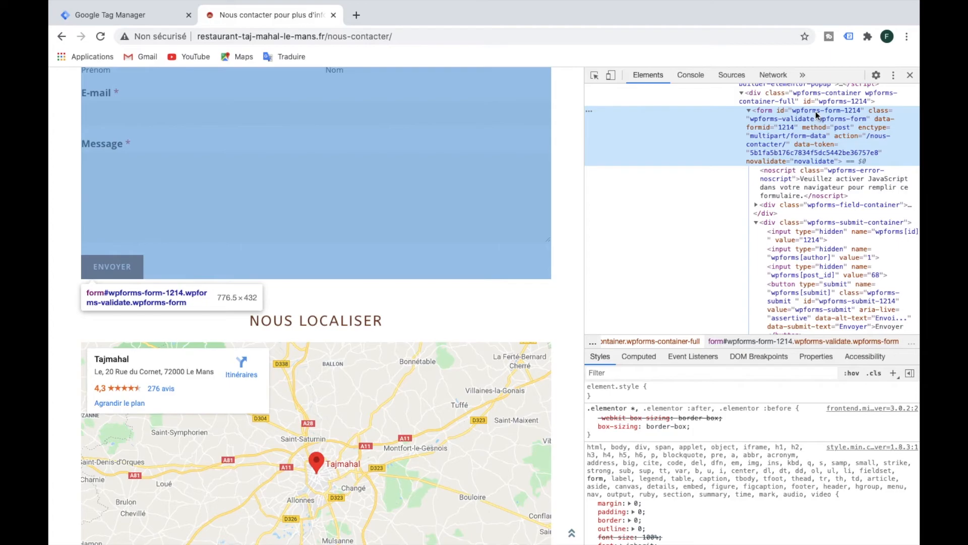
{"action": "double_click", "coordinate": [807, 114]}
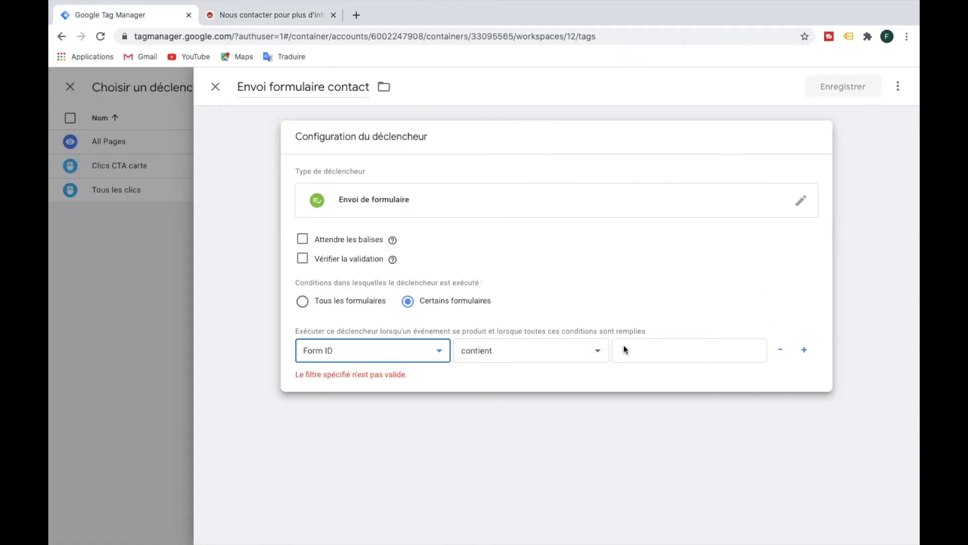
- Set the Form ID condition to contain "wpforms-form-1214", and save both the trigger and the tag
{"action": "type", "text": "wpforms-form-1214"}
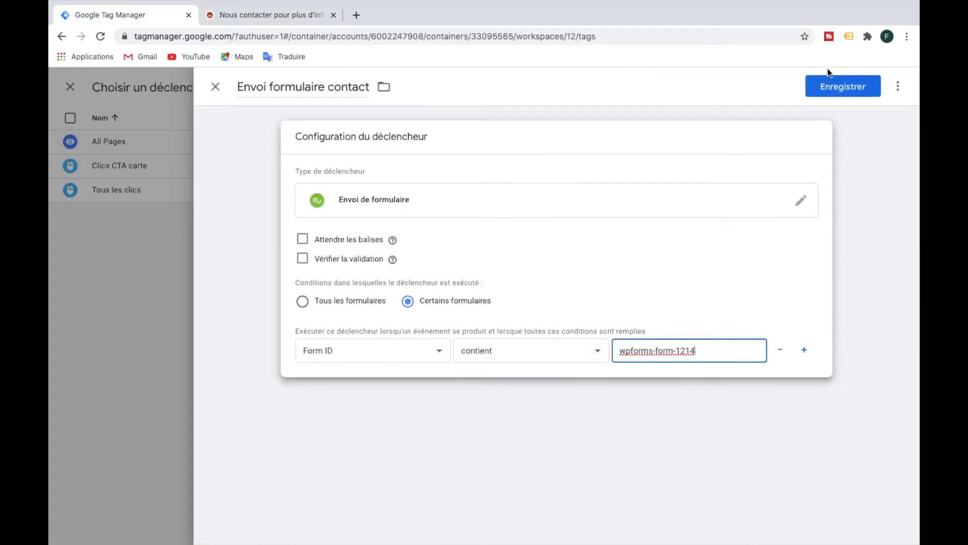
{"action": "left_click", "coordinate": [831, 86]}
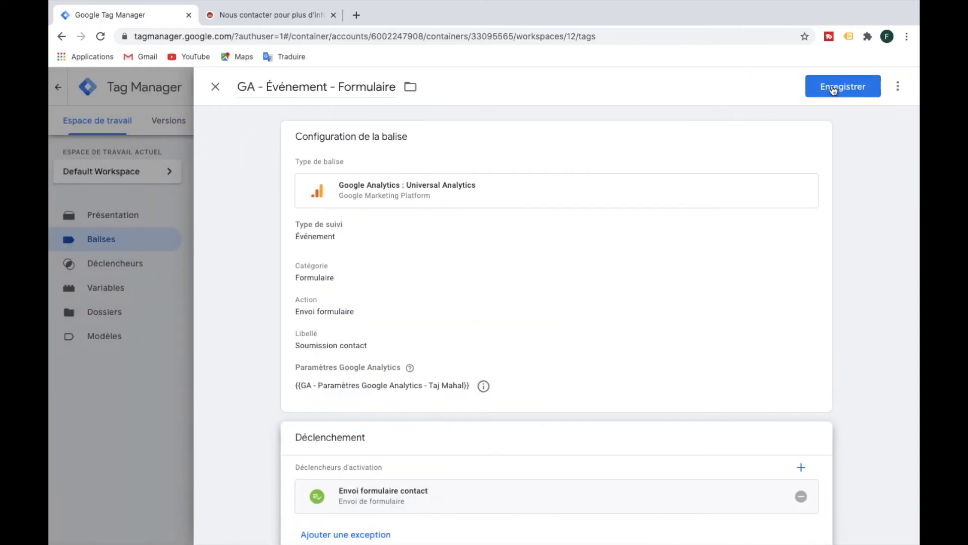
{"action": "left_click", "coordinate": [833, 88]}
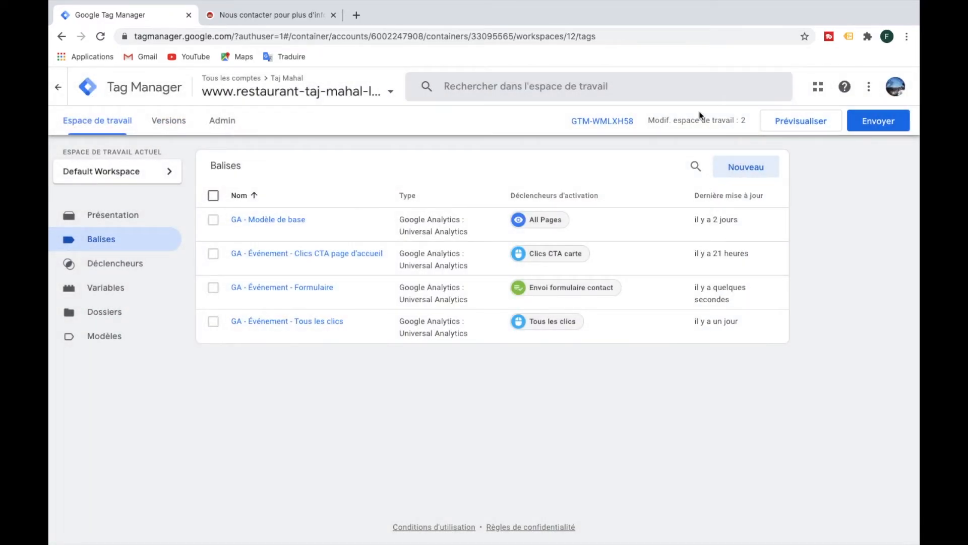
- Start the workspace preview, close the developer tools on the restaurant's contact page and reload that page
{"action": "left_click", "coordinate": [797, 122]}
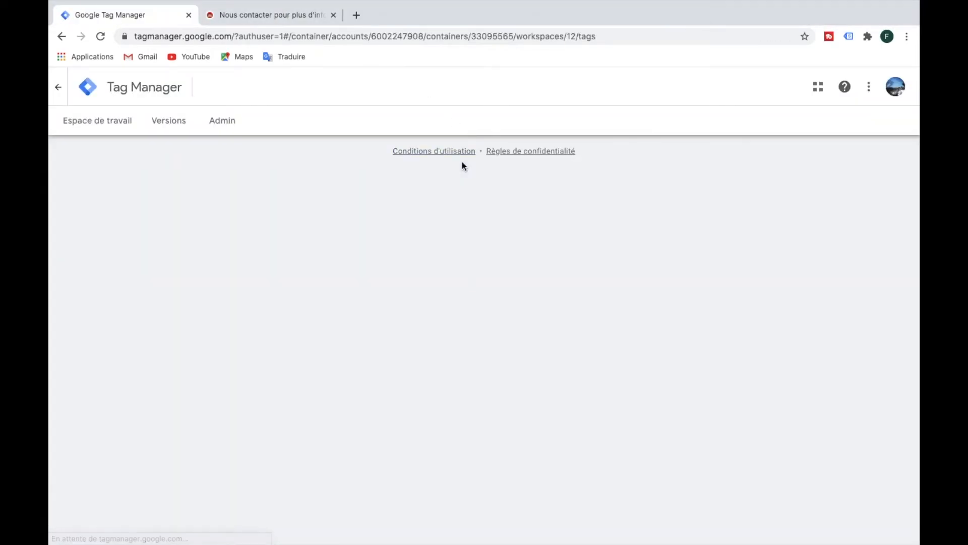
{"action": "left_click", "coordinate": [267, 14]}
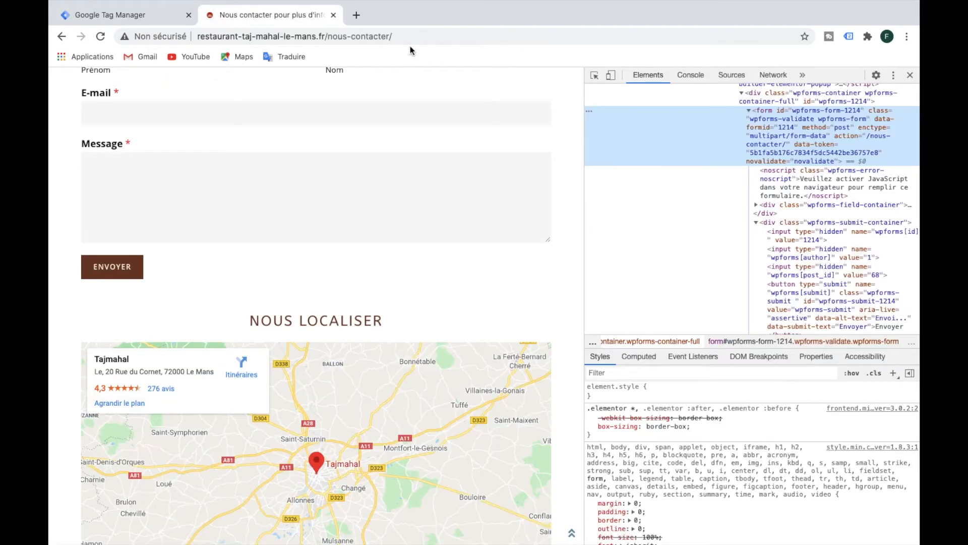
{"action": "left_click", "coordinate": [910, 75]}
{"action": "left_click", "coordinate": [401, 31]}
{"action": "key", "text": "Return"}
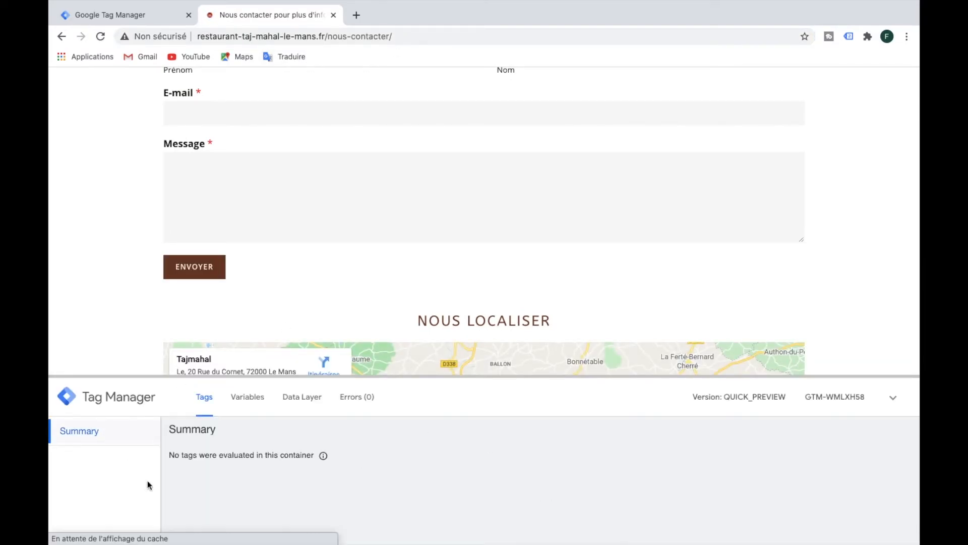
- Fill in the contact form with the sender's name and e-mail and the message "test GTM", and submit it
{"action": "left_click", "coordinate": [191, 273]}
{"action": "left_click", "coordinate": [235, 174]}
{"action": "left_click", "coordinate": [226, 210]}
{"action": "left_click", "coordinate": [513, 177]}
{"action": "left_click", "coordinate": [512, 203]}
{"action": "left_click", "coordinate": [244, 241]}
{"action": "left_click", "coordinate": [243, 268]}
{"action": "scroll", "coordinate": [231, 273], "scroll_direction": "down", "scroll_amount": 1}
{"action": "left_click", "coordinate": [230, 273]}
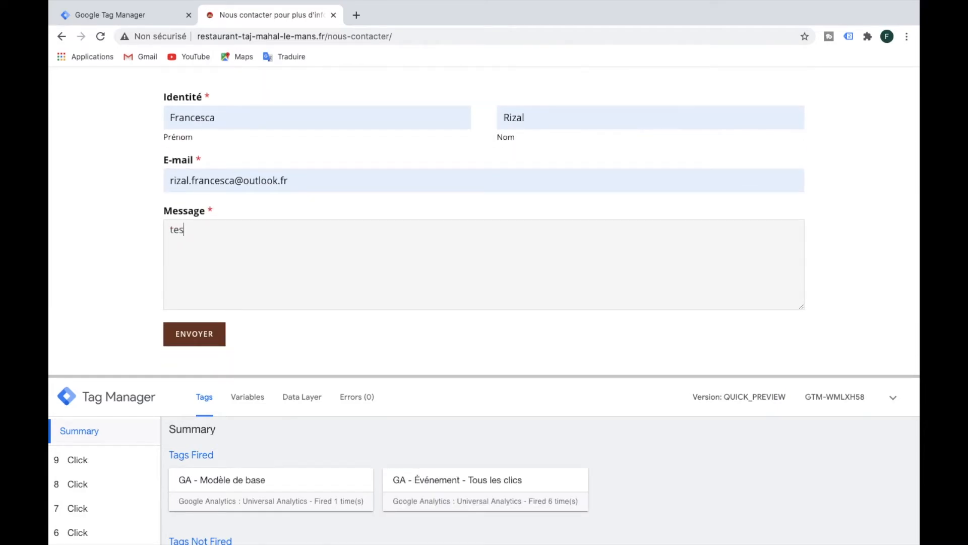
{"action": "type", "text": "test GTM"}
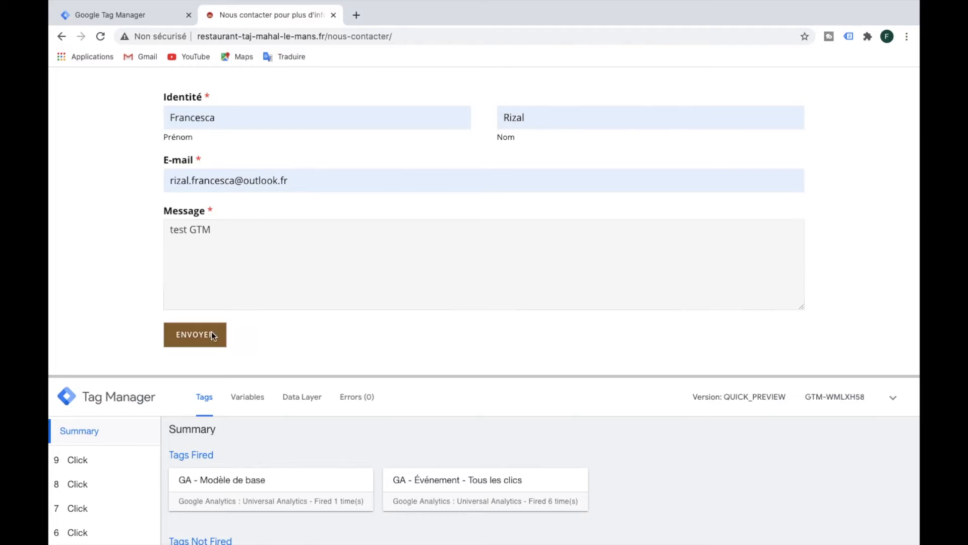
{"action": "left_click", "coordinate": [222, 337]}
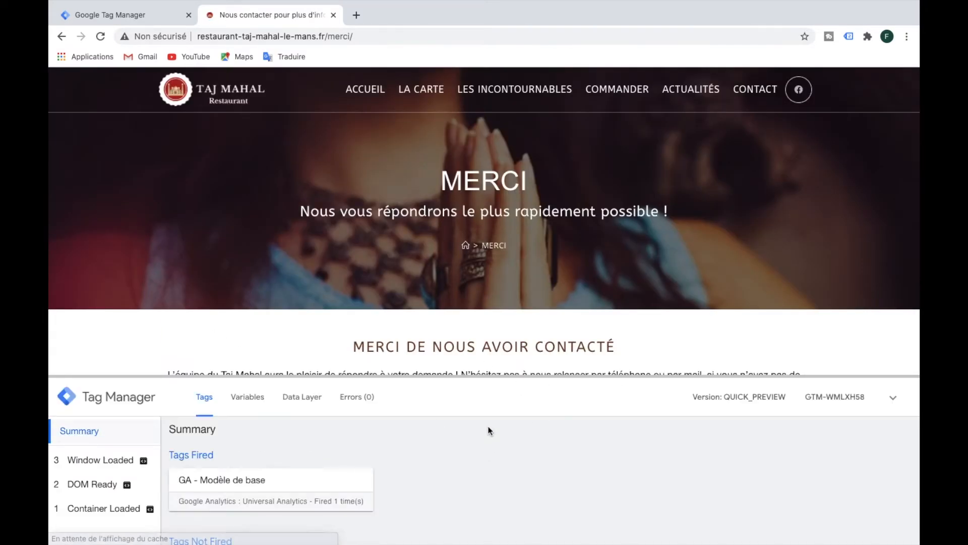
- Examine the fired and unfired tags on the thank-you page and the Google Analytics home page, and return to Tag Manager
{"action": "scroll", "coordinate": [410, 503], "scroll_direction": "down", "scroll_amount": 2}
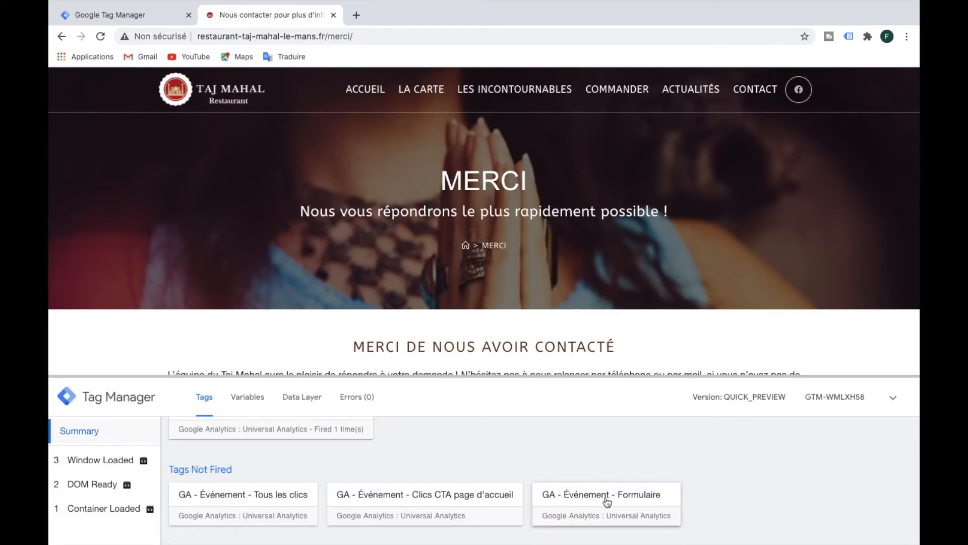
{"action": "scroll", "coordinate": [474, 460], "scroll_direction": "up", "scroll_amount": 3}
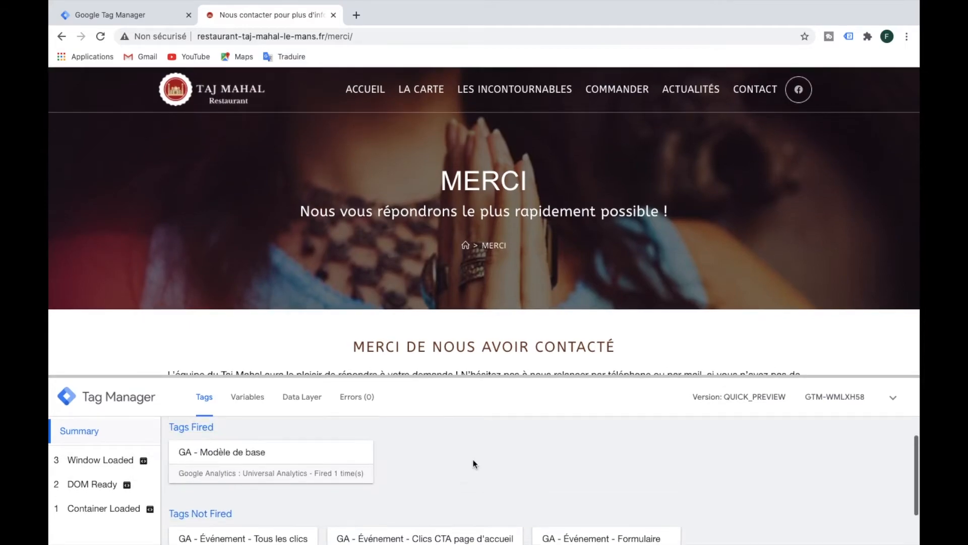
{"action": "key", "text": "ctrl+Right"}
{"action": "key", "text": "ctrl+Left"}
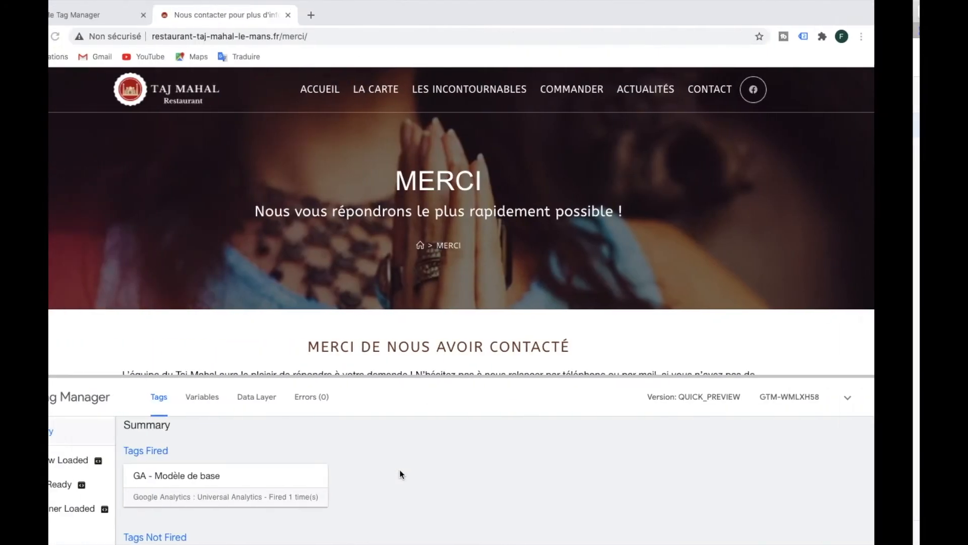
{"action": "key", "text": "ctrl+Right"}
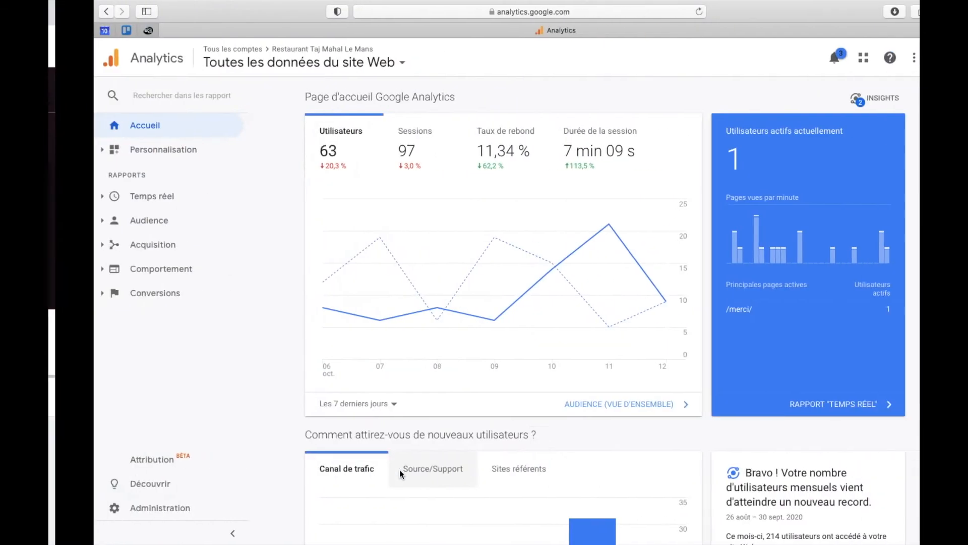
{"action": "key", "text": "ctrl+Left"}
{"action": "left_click", "coordinate": [139, 17]}
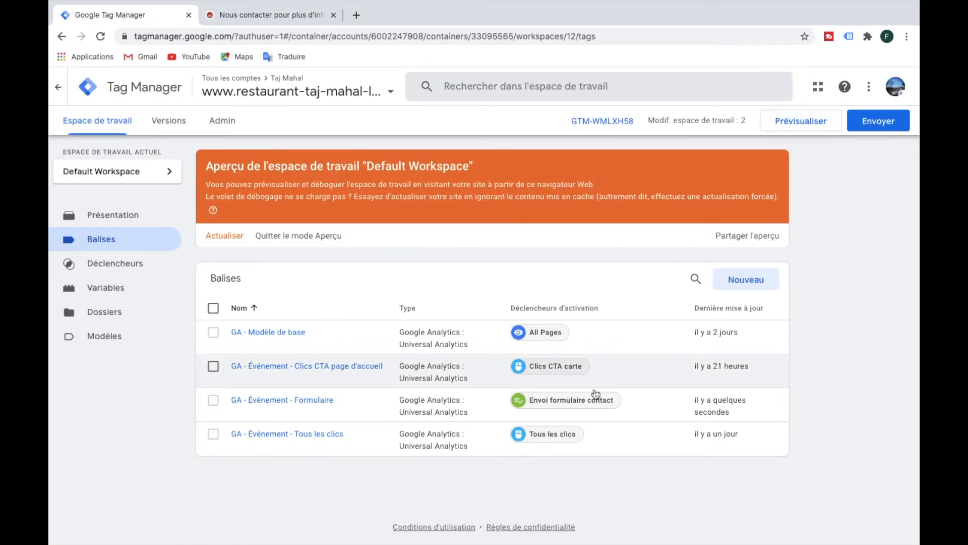
- Publish the workspace as version "Création balise formulaire" with the description "Création de la nouvelle balise formulaire et du déclencheur"
{"action": "left_click", "coordinate": [878, 121]}
{"action": "left_click", "coordinate": [346, 217]}
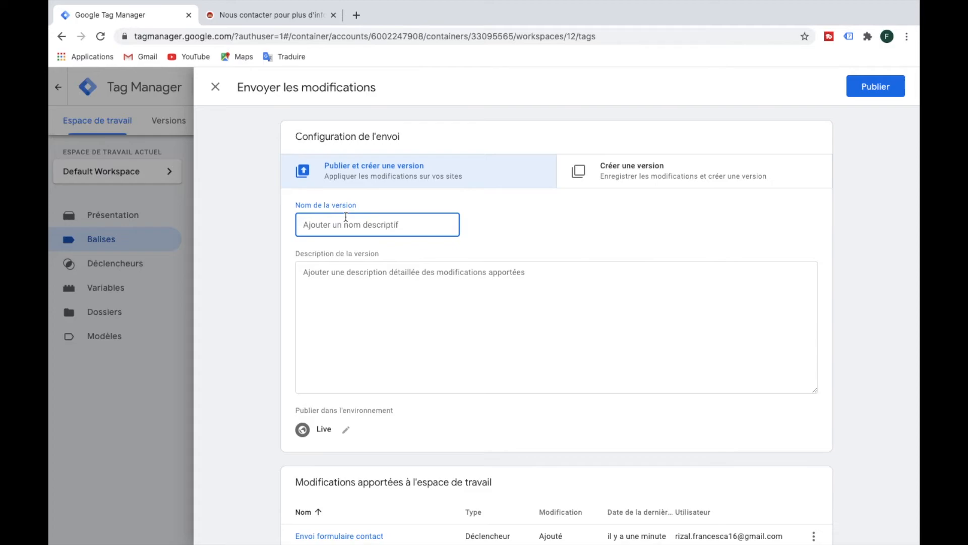
{"action": "type", "text": "Création balise formulaire"}
{"action": "left_click", "coordinate": [367, 282]}
{"action": "type", "text": "C"}
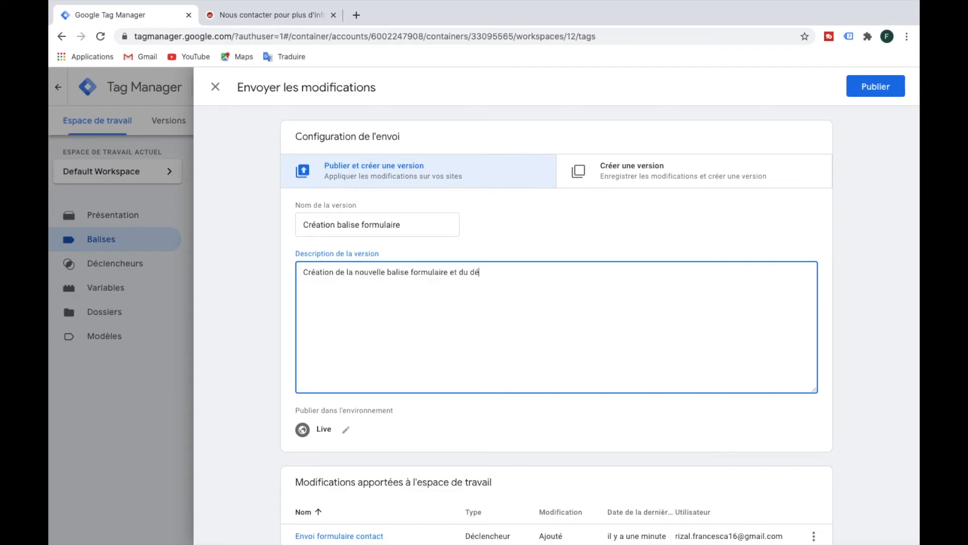
{"action": "scroll", "coordinate": [506, 402], "scroll_direction": "down", "scroll_amount": 1}
{"action": "scroll", "coordinate": [506, 403], "scroll_direction": "up", "scroll_amount": 1}
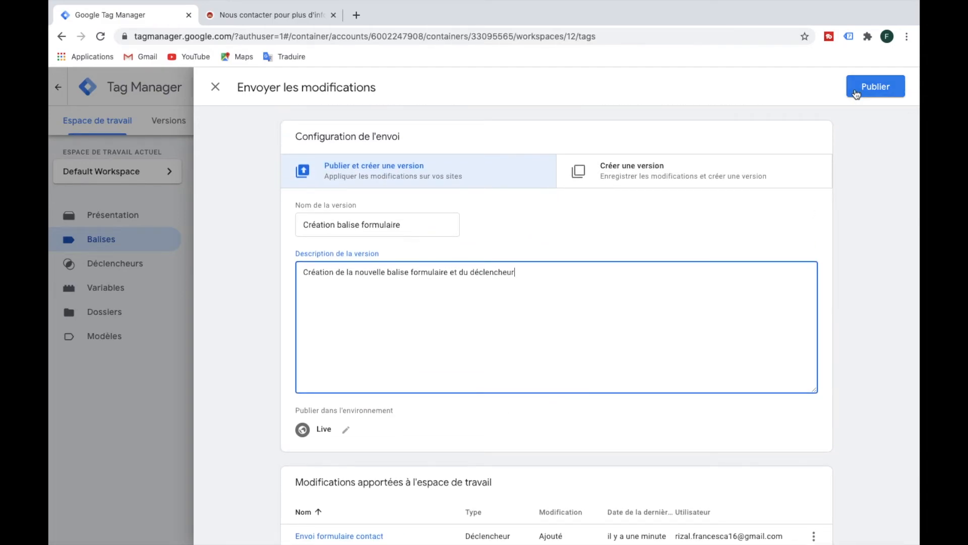
{"action": "left_click", "coordinate": [856, 90]}
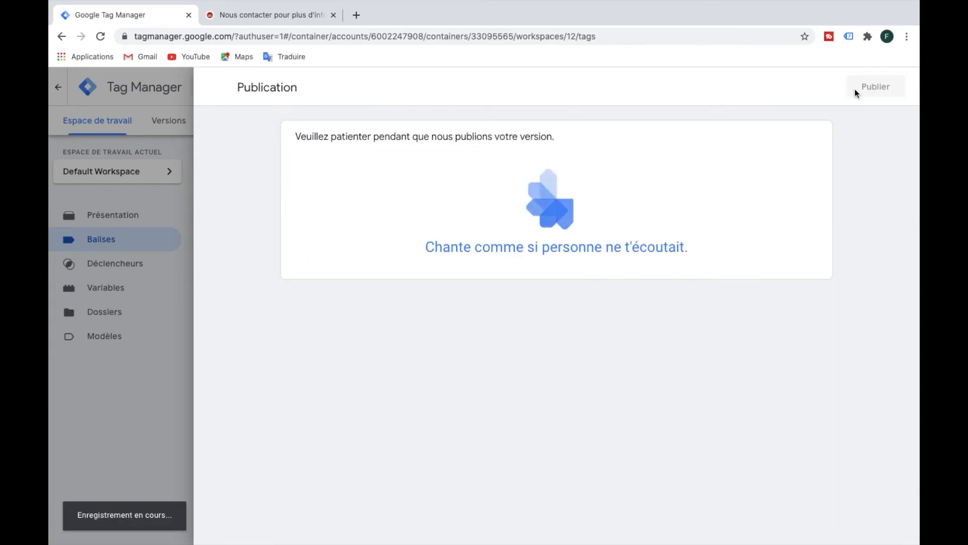
{"action": "scroll", "coordinate": [633, 272], "scroll_direction": "down", "scroll_amount": 2}
{"action": "scroll", "coordinate": [633, 272], "scroll_direction": "up", "scroll_amount": 2}
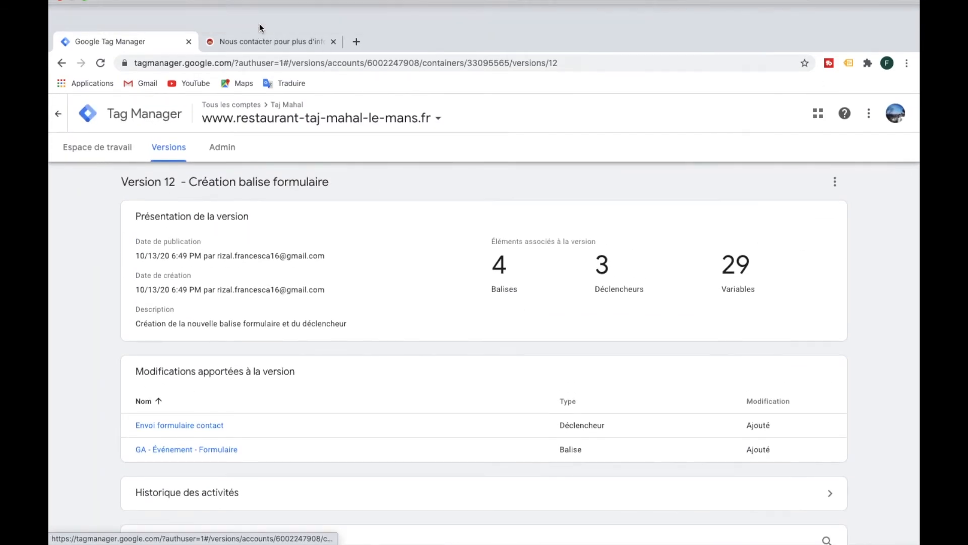
- Return to the restaurant website and look through its thank-you page
{"action": "left_click", "coordinate": [247, 17]}
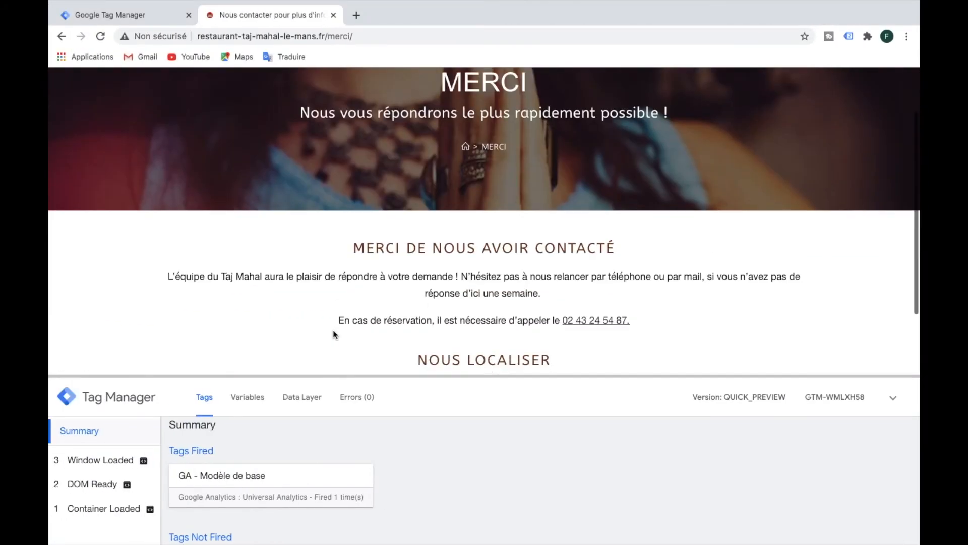
{"action": "scroll", "coordinate": [465, 285], "scroll_direction": "down", "scroll_amount": 10}
{"action": "scroll", "coordinate": [464, 286], "scroll_direction": "up", "scroll_amount": 10}
{"action": "scroll", "coordinate": [465, 285], "scroll_direction": "down", "scroll_amount": 10}
- Try to open the site's contact page by replacing "merci/" with "contact" in the page address
{"action": "double_click", "coordinate": [236, 36]}
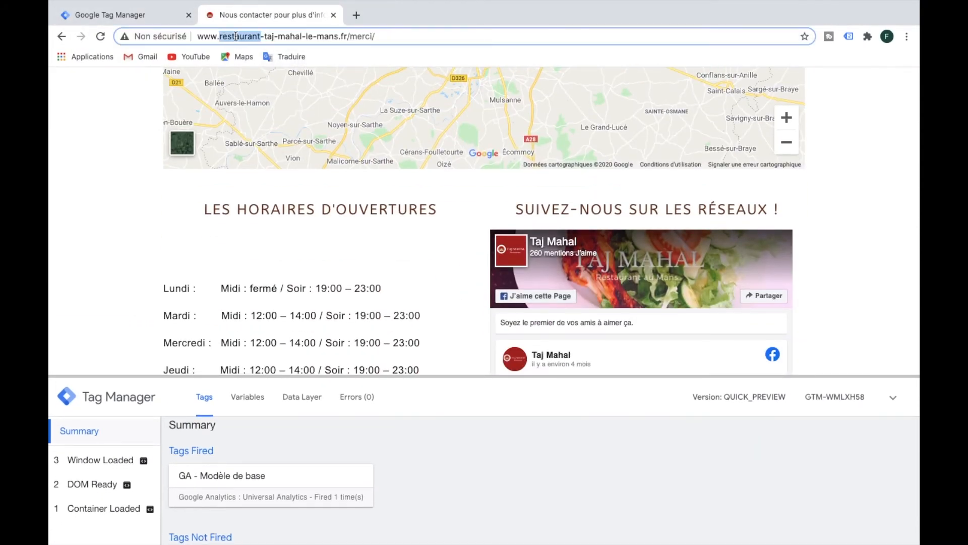
{"action": "left_click", "coordinate": [236, 37]}
{"action": "left_click", "coordinate": [390, 36]}
{"action": "key", "text": "BackSpace"}
{"action": "key", "text": "BackSpace"}
{"action": "key", "text": "BackSpace"}
{"action": "key", "text": "BackSpace"}
{"action": "key", "text": "BackSpace"}
{"action": "key", "text": "BackSpace"}
{"action": "type", "text": "contact"}
{"action": "key", "text": "Return"}
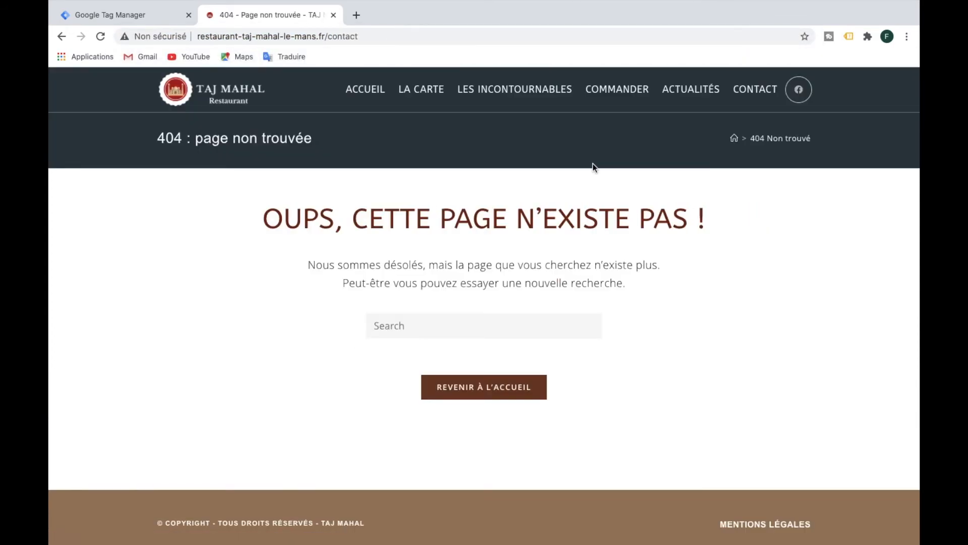
- Open the site's contact page, fill in the form with the sender's name, e-mail and the message "test GTM", and submit it
{"action": "left_click", "coordinate": [743, 95]}
{"action": "scroll", "coordinate": [485, 274], "scroll_direction": "down", "scroll_amount": 10}
{"action": "scroll", "coordinate": [485, 274], "scroll_direction": "up", "scroll_amount": 5}
{"action": "left_click", "coordinate": [196, 227]}
{"action": "left_click", "coordinate": [198, 277]}
{"action": "left_click", "coordinate": [566, 225]}
{"action": "left_click", "coordinate": [514, 276]}
{"action": "left_click", "coordinate": [270, 289]}
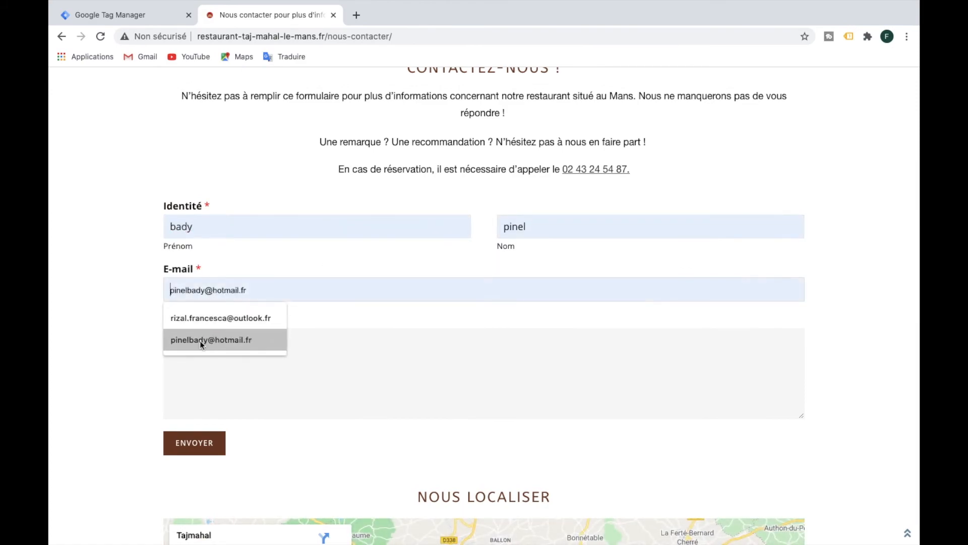
{"action": "left_click", "coordinate": [222, 339]}
{"action": "left_click", "coordinate": [202, 365]}
{"action": "type", "text": "test GTM"}
{"action": "left_click", "coordinate": [203, 452]}
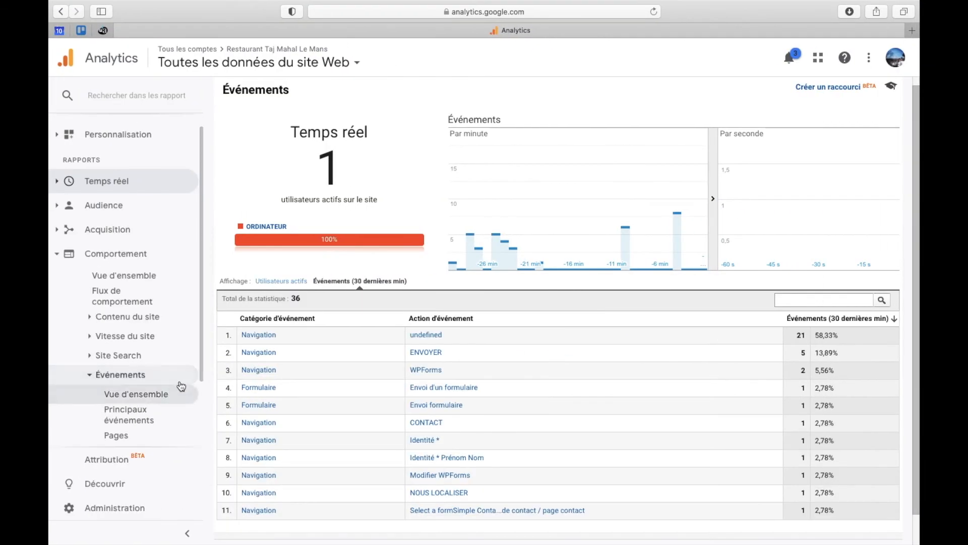
- In Google Analytics, open the behaviour events overview report for 13 October 2020 with hourly granularity
{"action": "scroll", "coordinate": [138, 391], "scroll_direction": "down", "scroll_amount": 3}
{"action": "scroll", "coordinate": [134, 394], "scroll_direction": "up", "scroll_amount": 3}
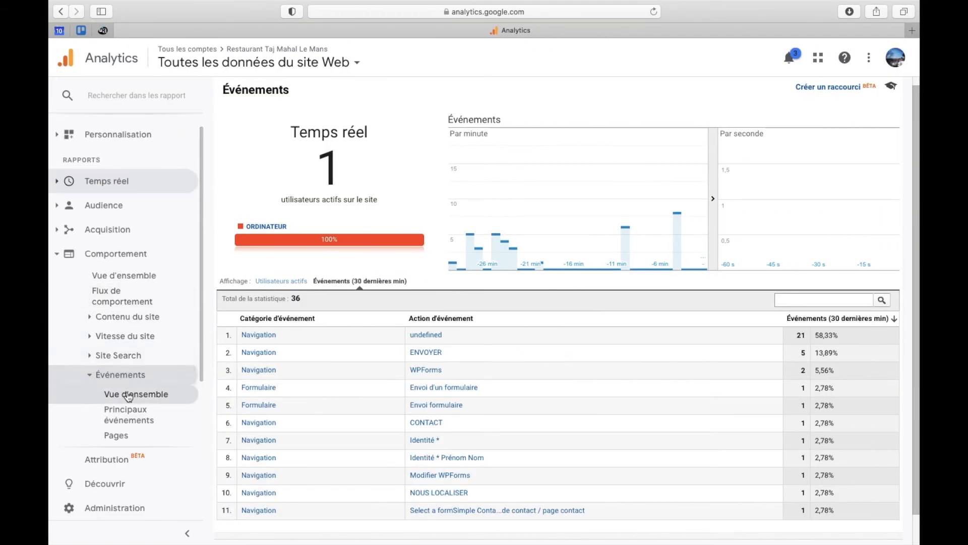
{"action": "scroll", "coordinate": [129, 398], "scroll_direction": "down", "scroll_amount": 3}
{"action": "left_click", "coordinate": [126, 317]}
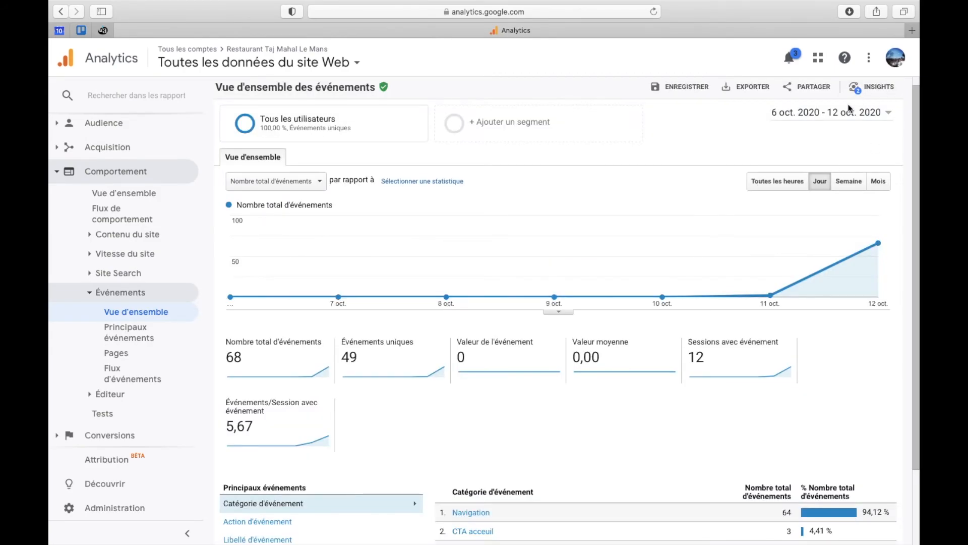
{"action": "left_click", "coordinate": [850, 112]}
{"action": "left_click", "coordinate": [674, 166]}
{"action": "left_click", "coordinate": [773, 183]}
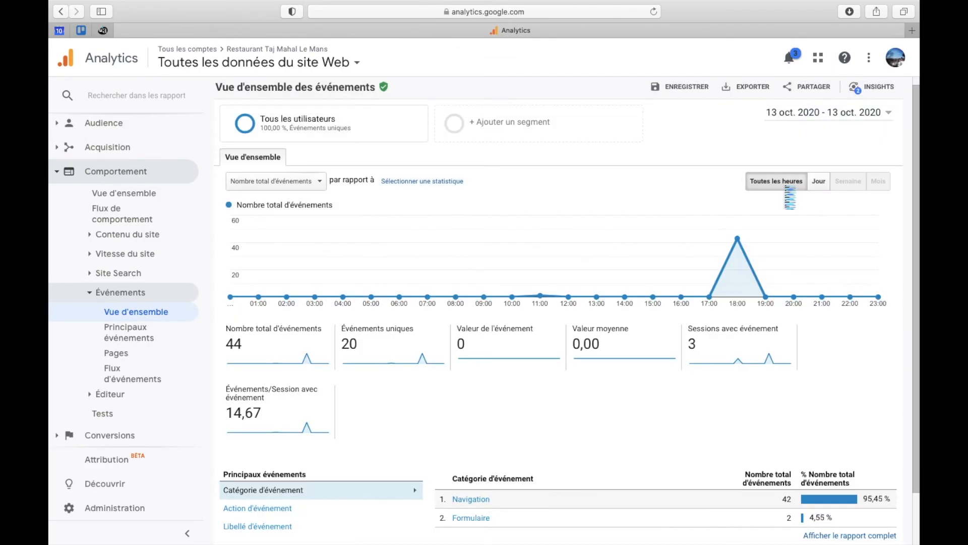
- Drill into the "Formulaire" event category and examine its events by action and by label
{"action": "scroll", "coordinate": [555, 303], "scroll_direction": "down", "scroll_amount": 2}
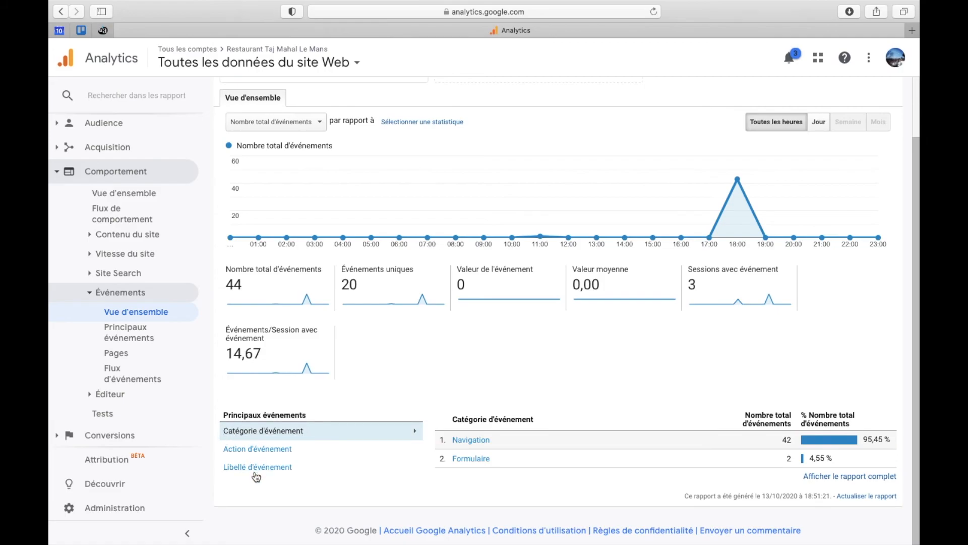
{"action": "left_click", "coordinate": [469, 459]}
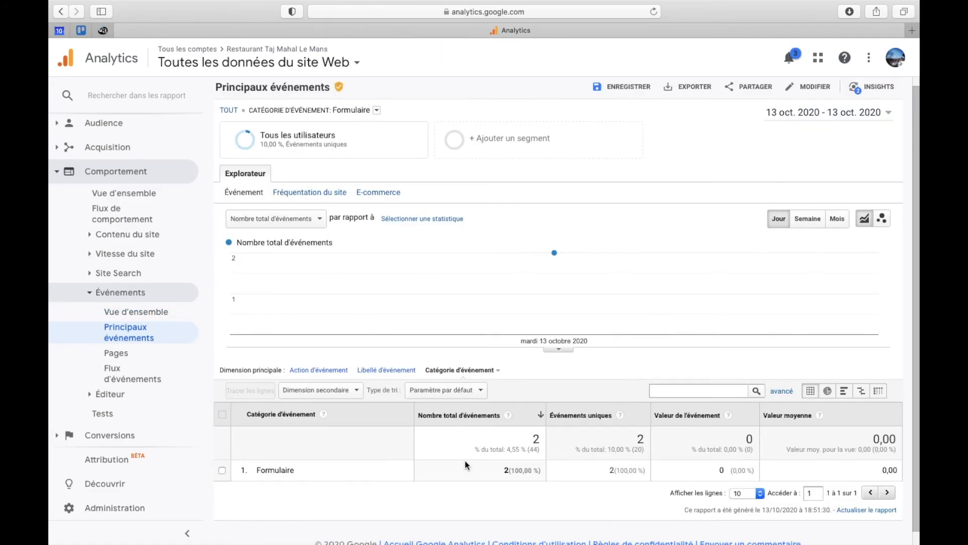
{"action": "left_click", "coordinate": [330, 372]}
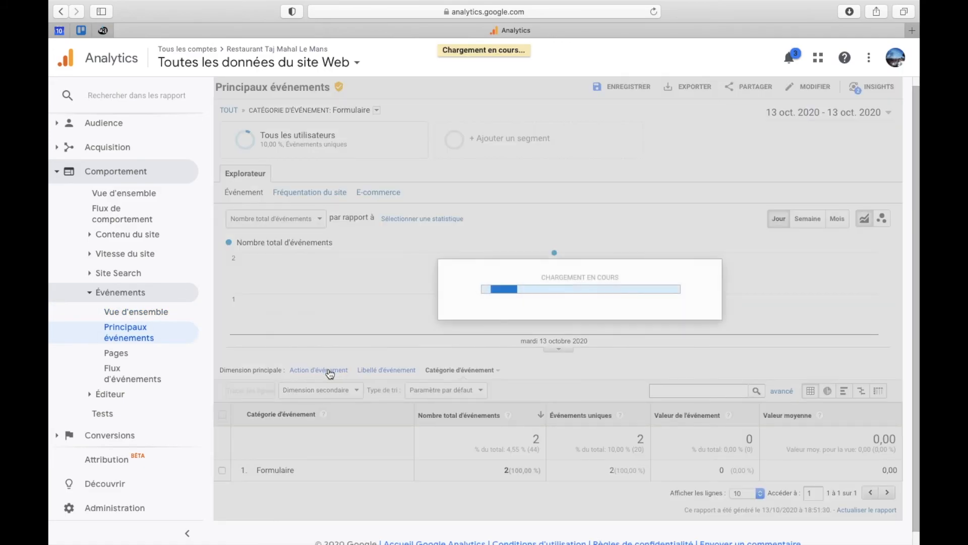
{"action": "scroll", "coordinate": [280, 454], "scroll_direction": "down", "scroll_amount": 1}
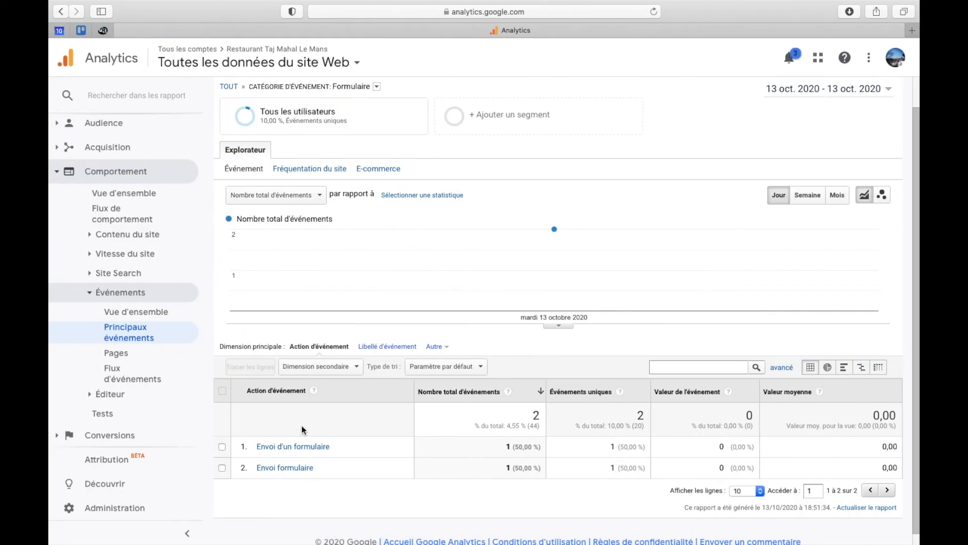
{"action": "left_click", "coordinate": [387, 345]}
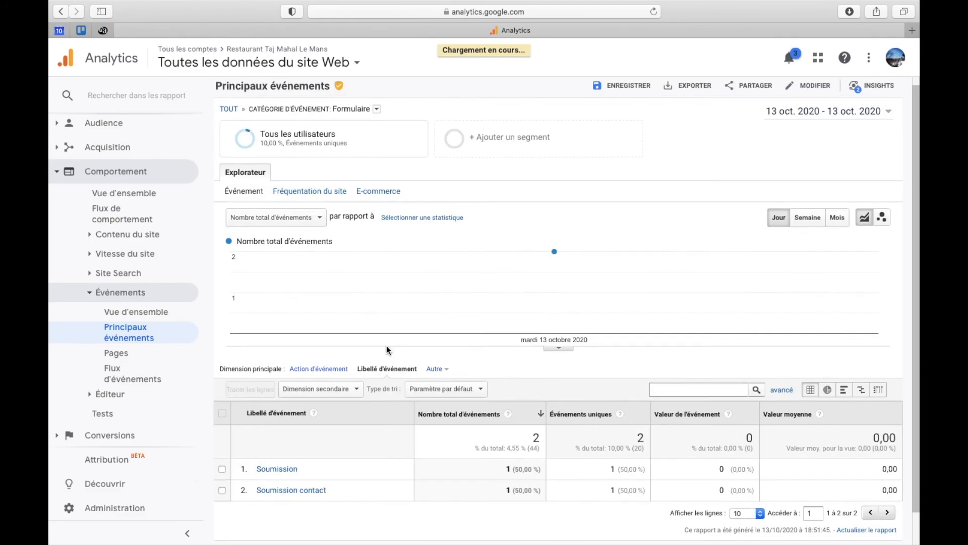
{"action": "scroll", "coordinate": [387, 348], "scroll_direction": "down", "scroll_amount": 1}
{"action": "scroll", "coordinate": [344, 367], "scroll_direction": "up", "scroll_amount": 2}
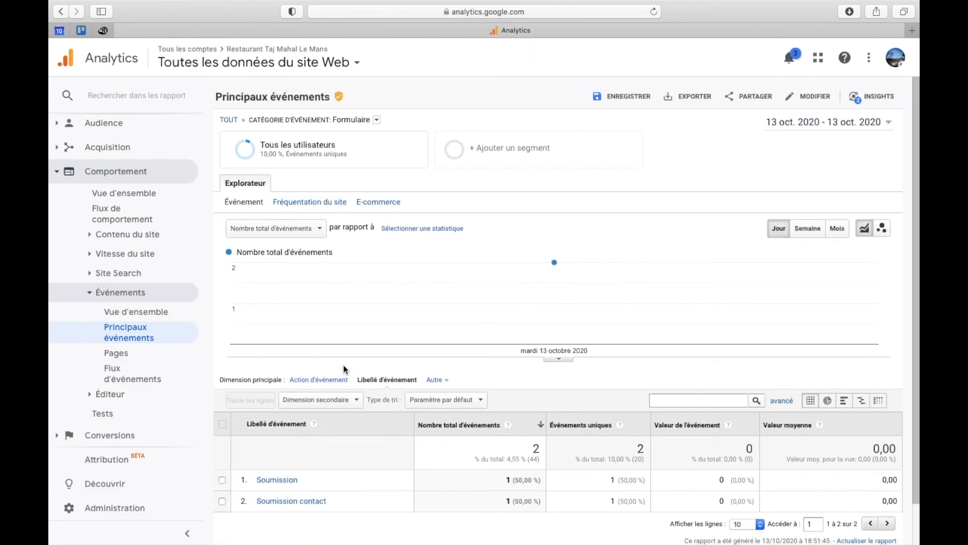